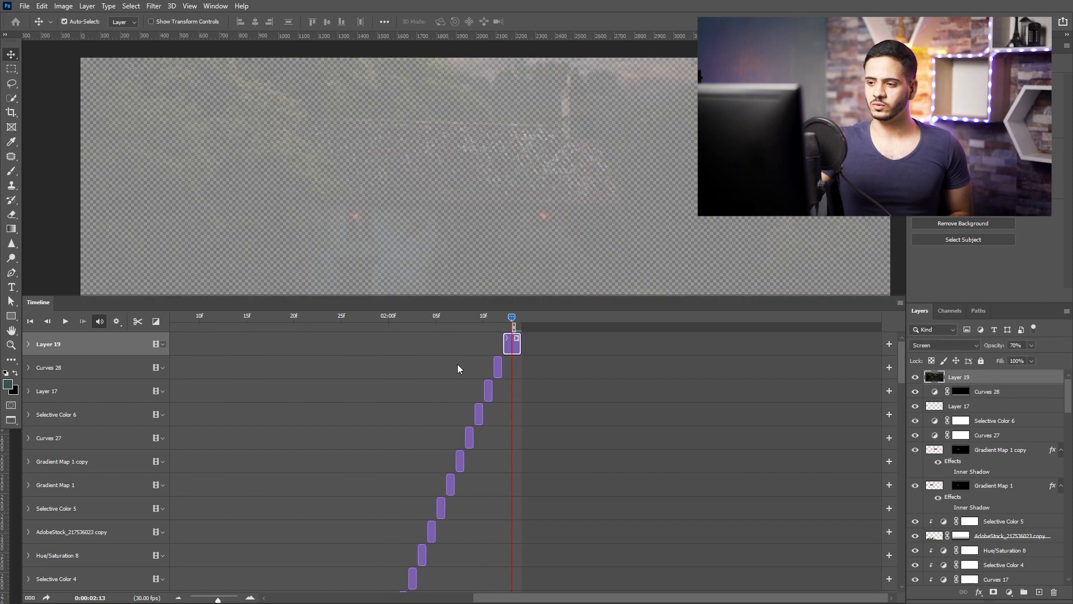
# Extend the clips of Curves 28, Layer 17, Selective Color 6, Curves 27 and Gradient Map 1 copy to the end of the Layer 19 clip
pyautogui.click(498, 368)
pyautogui.click(489, 391)
pyautogui.press('F2')
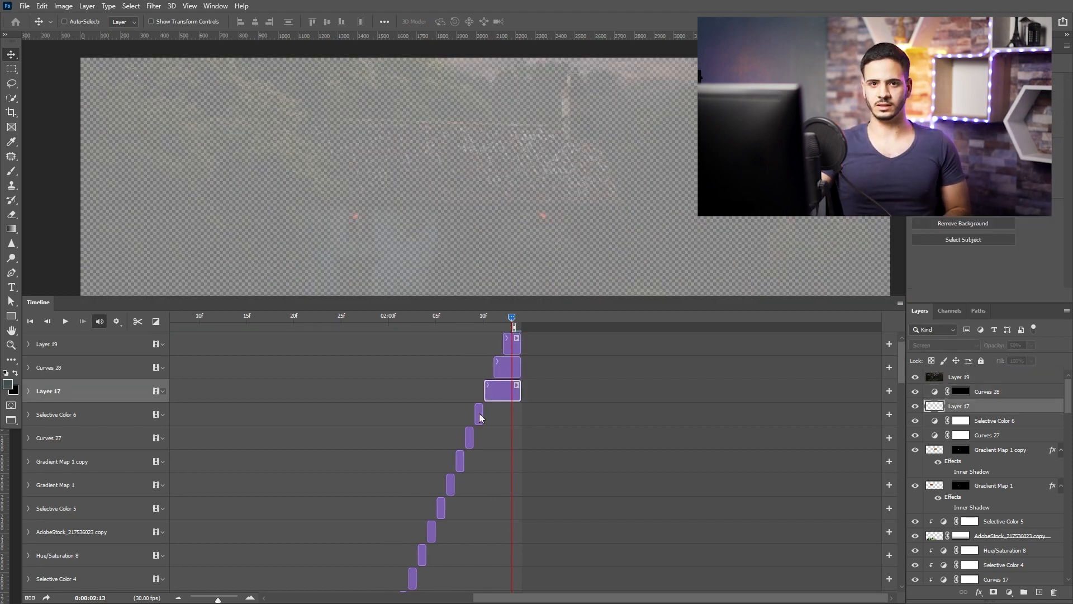
pyautogui.click(479, 415)
pyautogui.press('F2')
pyautogui.click(469, 435)
pyautogui.press('F2')
pyautogui.click(458, 465)
pyautogui.press('F2')
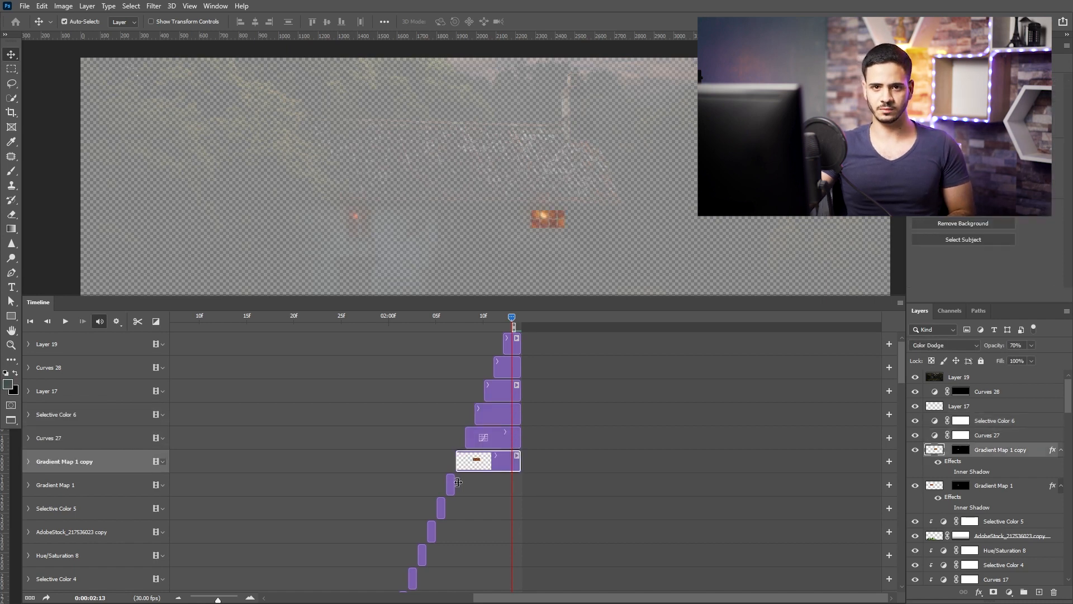
# Extend the Gradient Map 1, Selective Color 5 and AdobeStock_217536023 copy clips to the same end frame as Layer 19
pyautogui.click(999, 485)
pyautogui.press('F2')
pyautogui.click(1003, 521)
pyautogui.press('F2')
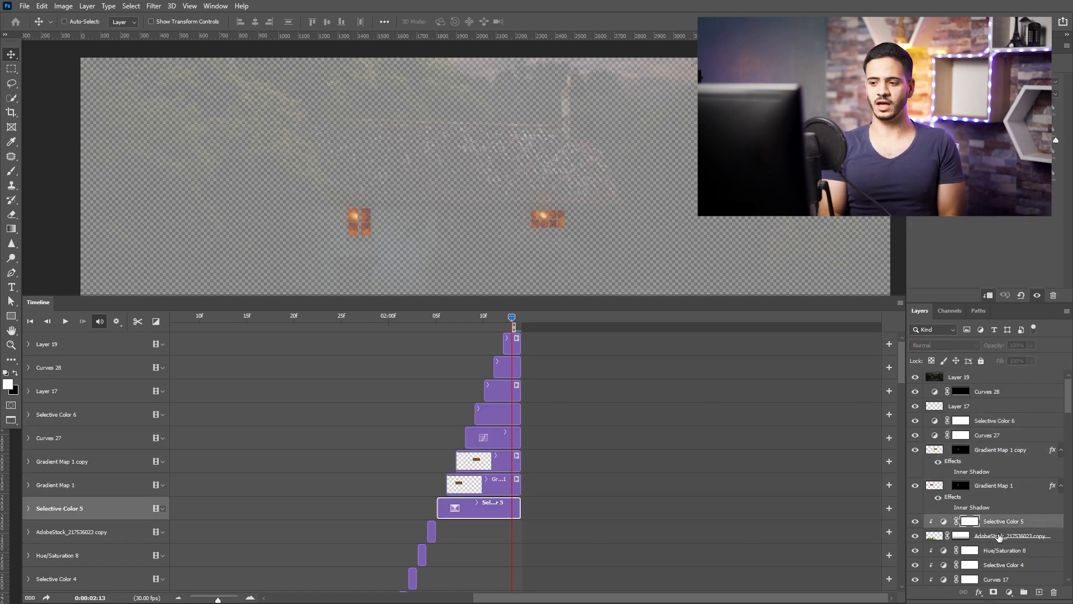
pyautogui.click(1012, 535)
pyautogui.press('F2')
# Extend the Hue/Saturation 8, Selective Color 4 and Curves 17 clips to the common end of the timeline
pyautogui.click(1016, 552)
pyautogui.press('F2')
pyautogui.click(1016, 565)
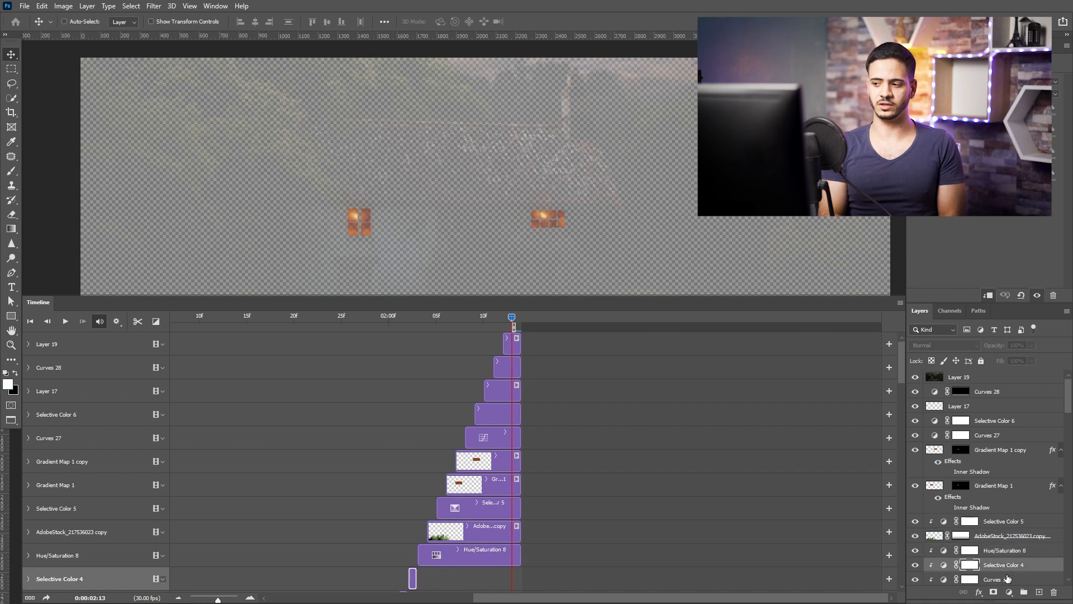
pyautogui.press('F2')
pyautogui.click(1016, 579)
pyautogui.press('F2')
# Extend the clips of Curves 2, Hue/Saturation 4, the AdobeStock_217536023 smart object and Layer 5 copy to the timeline's end
pyautogui.scroll(-11, 1015, 540)
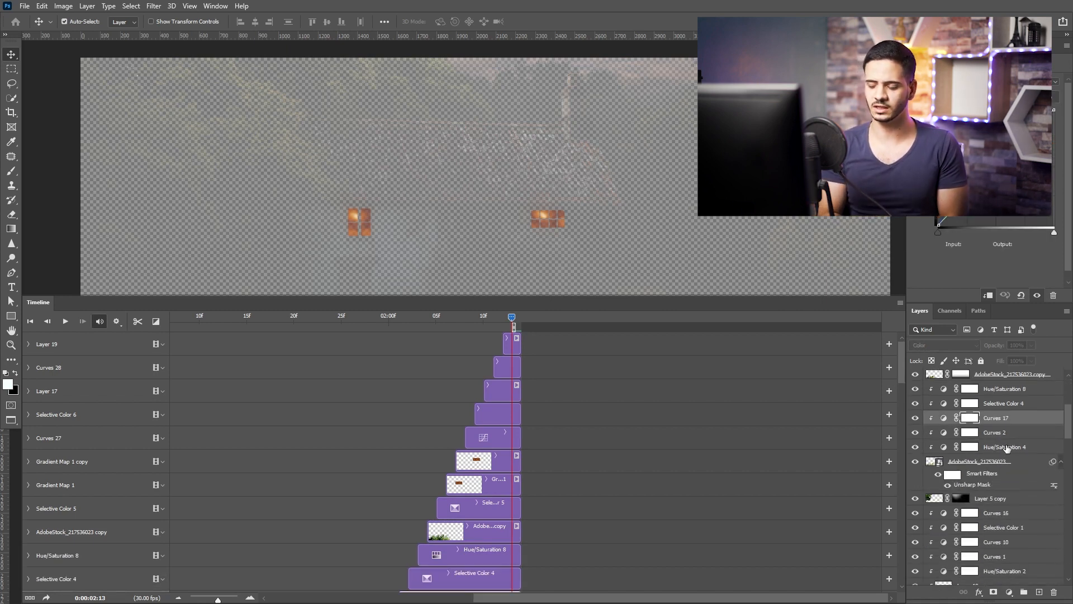
pyautogui.click(1016, 436)
pyautogui.click(1032, 450)
pyautogui.click(1019, 468)
pyautogui.click(1021, 499)
pyautogui.press('F2')
# Extend the Curves 16, Selective Color 1, Curves 10, Curves 1 and Hue/Saturation 2 clips to the timeline's end
pyautogui.click(1017, 514)
pyautogui.click(1018, 528)
pyautogui.click(1017, 542)
pyautogui.click(1016, 557)
pyautogui.click(1016, 571)
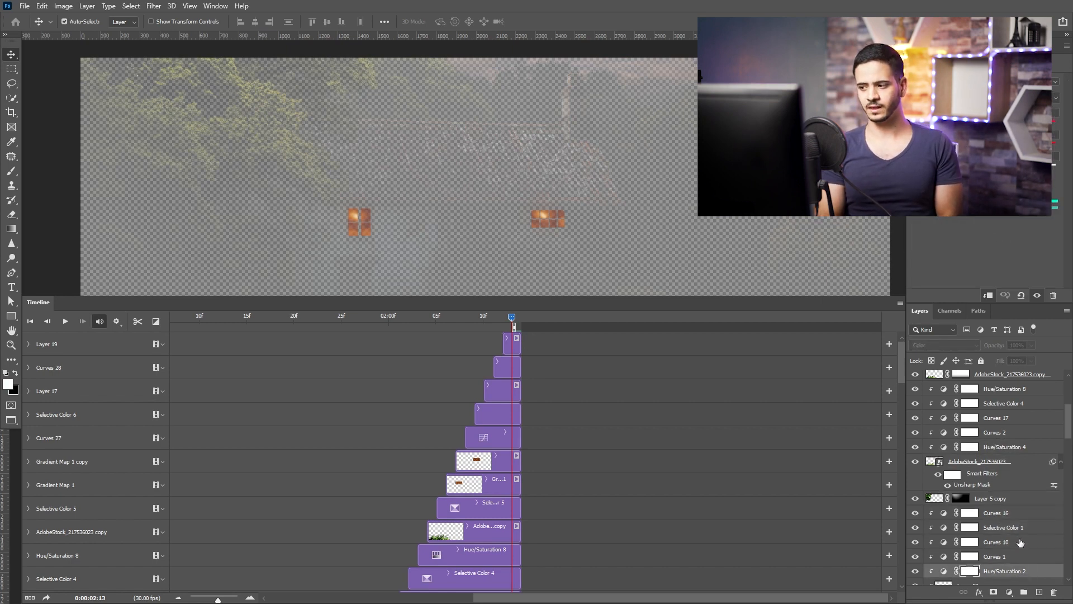
# Extend the Layer 10, Brightness/Contrast 1, Layer 5 and Selective Color 2 copy clips to the timeline's end
pyautogui.scroll(-12, 1021, 426)
pyautogui.click(1023, 417)
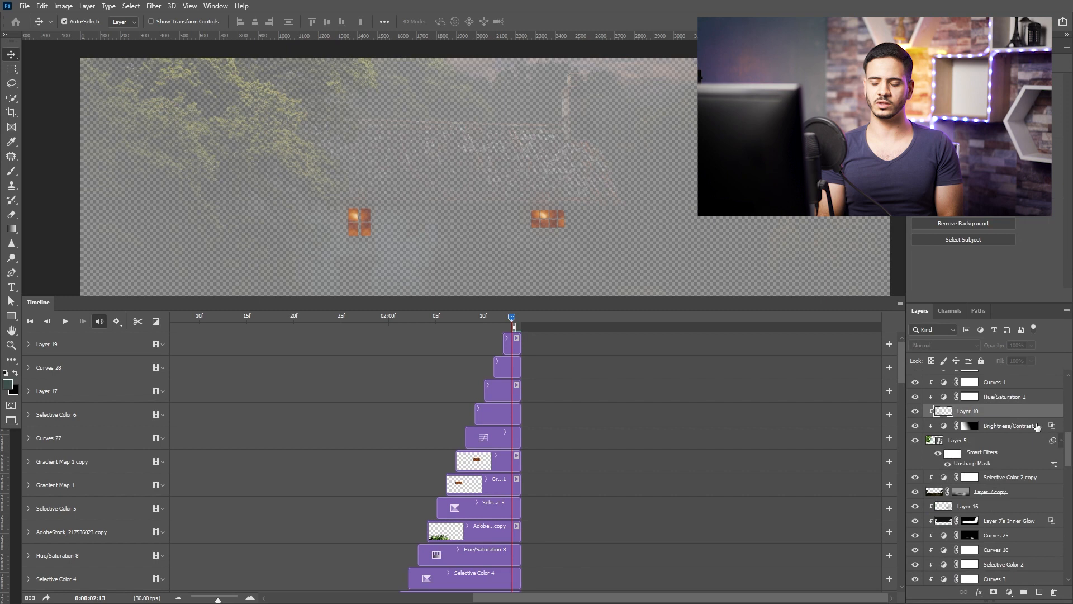
pyautogui.click(1036, 427)
pyautogui.click(1002, 445)
pyautogui.click(1010, 478)
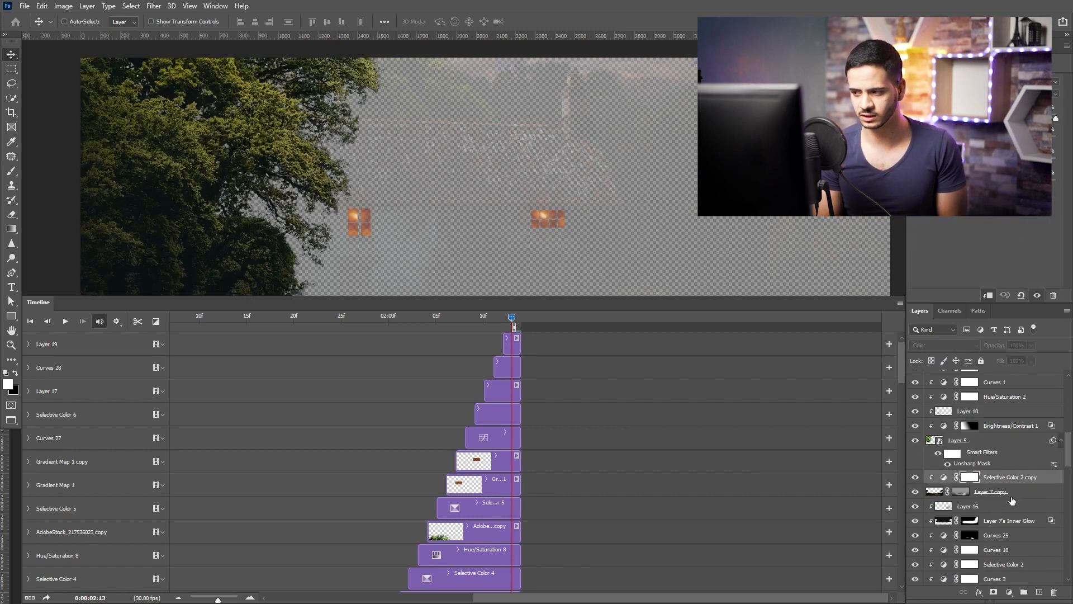
# Extend the clips from Layer 2 copy and Layer 16 down through Curves 25, Curves 18 and Curves 3 to the timeline's end
pyautogui.click(1012, 499)
pyautogui.click(1006, 508)
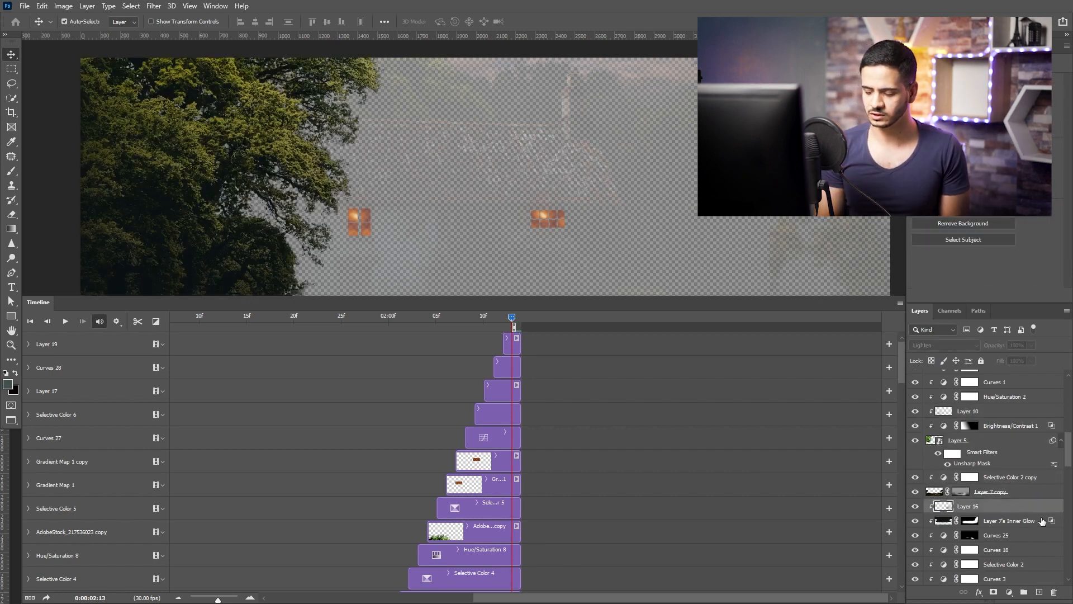
pyautogui.click(1032, 536)
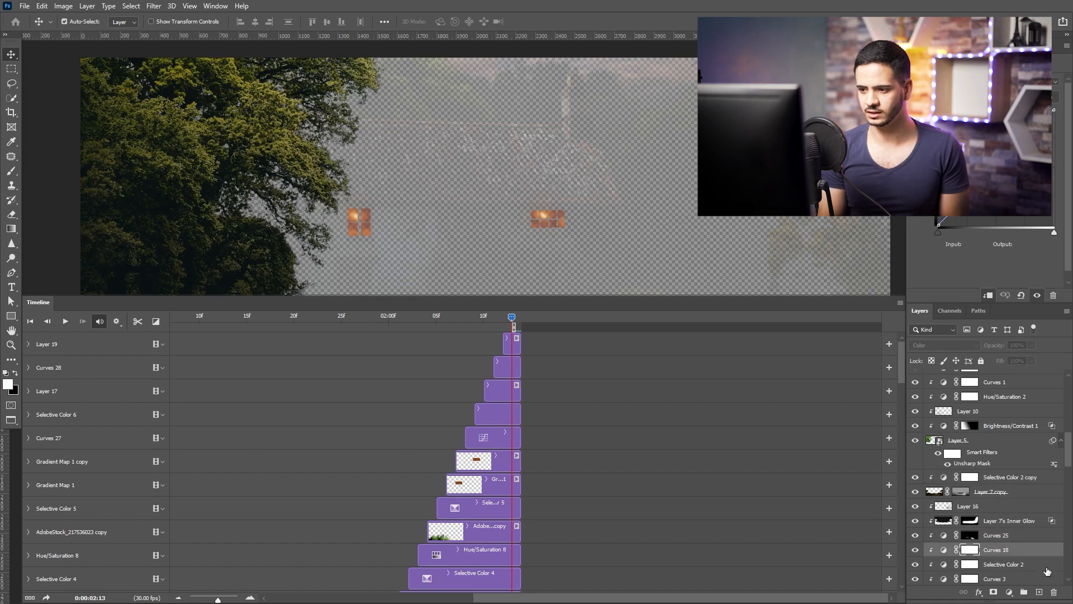
pyautogui.click(1023, 581)
# Extend the clips of Hue/Saturation 3, Curves 26, Layer 2 and the topmost AdobeStock copy in Group 1 to the timeline's end
pyautogui.scroll(-2, 1030, 548)
pyautogui.scroll(-5, 1031, 548)
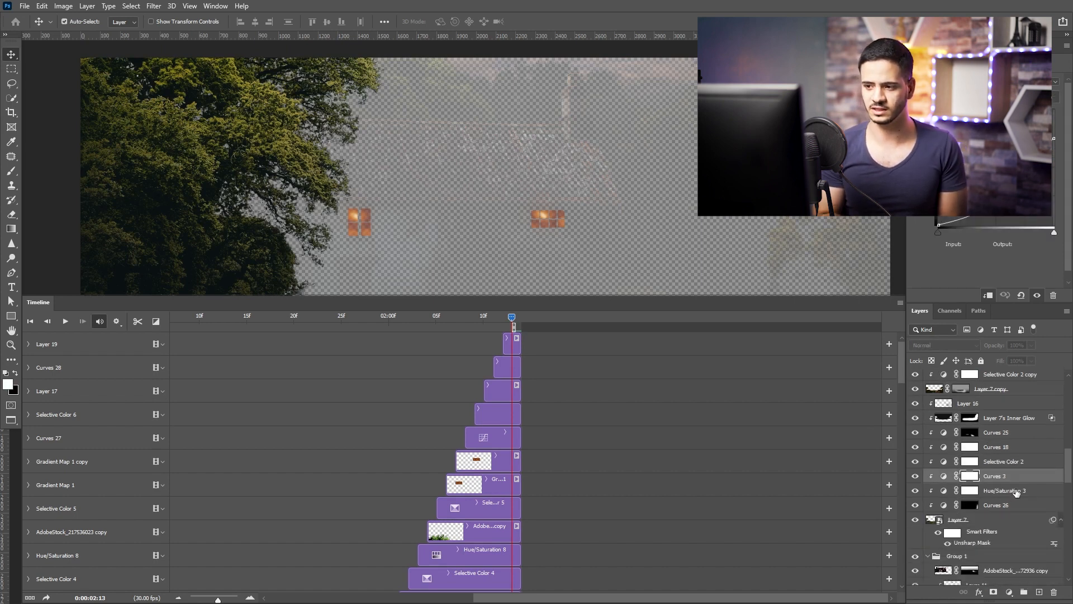
pyautogui.click(1036, 493)
pyautogui.click(1030, 506)
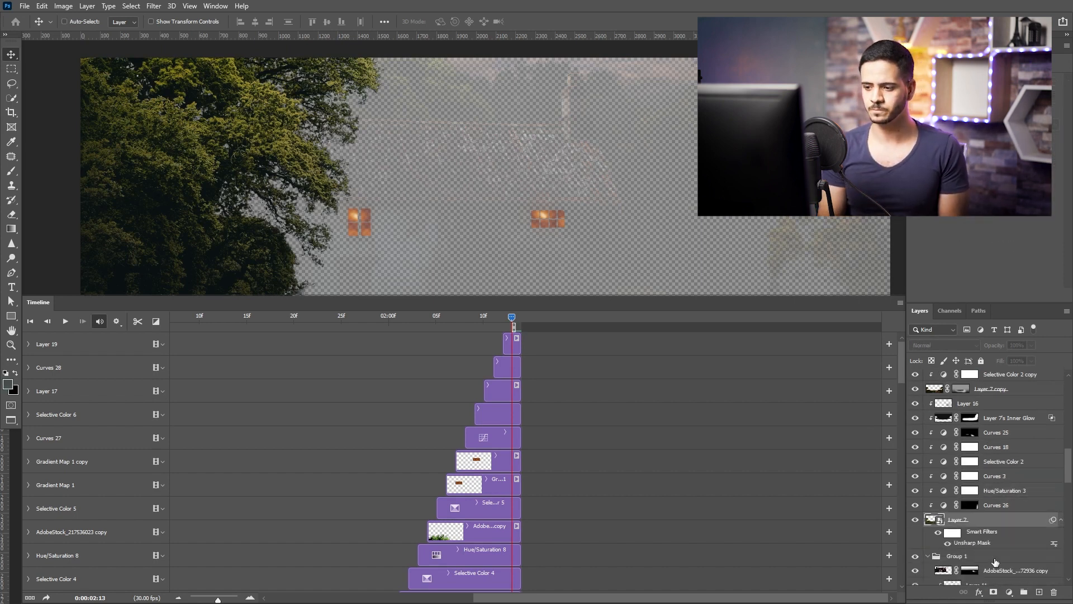
pyautogui.click(1014, 523)
pyautogui.click(1008, 559)
pyautogui.click(1060, 574)
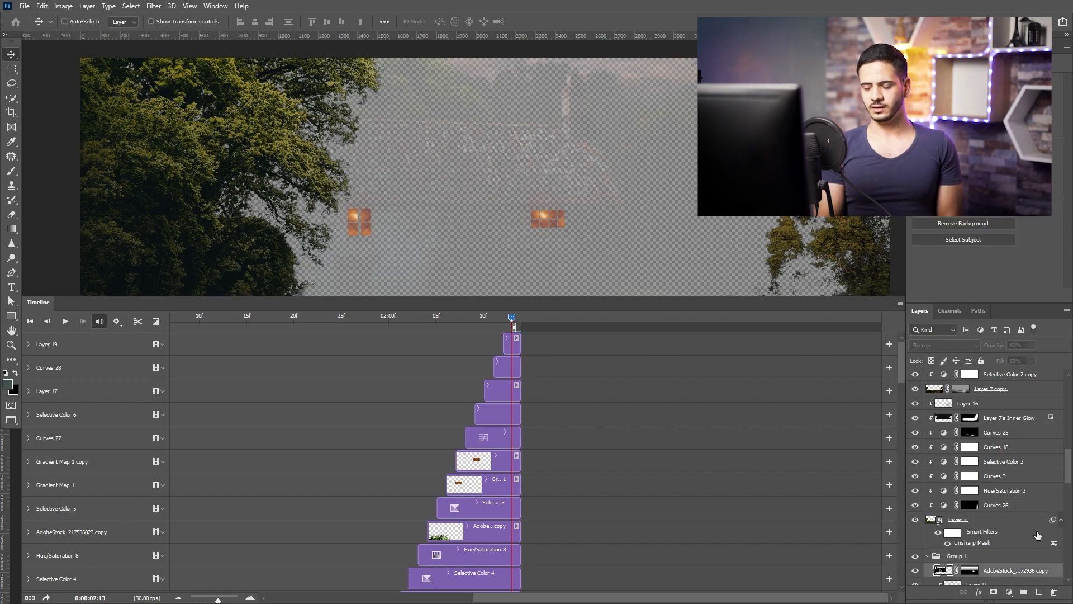
# Extend the clips of all remaining layers down to Layer 0 to the common end of the timeline
pyautogui.scroll(-6, 1020, 516)
pyautogui.click(1040, 498)
pyautogui.click(1039, 514)
pyautogui.click(1039, 528)
pyautogui.click(1041, 543)
pyautogui.click(1036, 559)
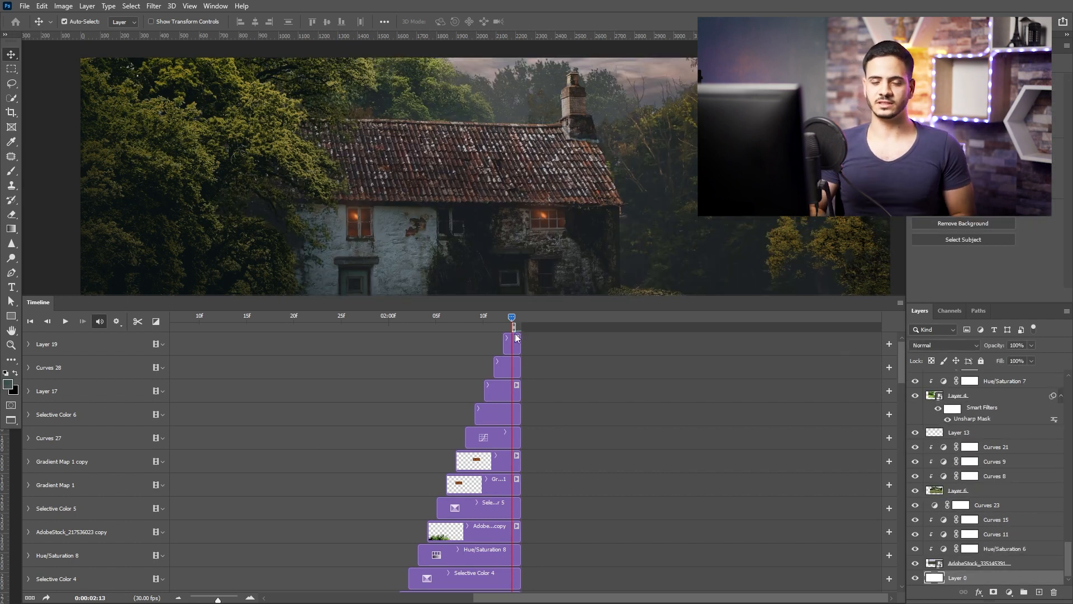
# Move the playhead to the first frame and play the layer-by-layer animation
pyautogui.moveTo(903, 364)
pyautogui.mouseDown()
pyautogui.moveTo(901, 447)
pyautogui.moveTo(881, 531)
pyautogui.moveTo(945, 569)
pyautogui.moveTo(878, 575)
pyautogui.moveTo(913, 347)
pyautogui.mouseUp()
pyautogui.moveTo(536, 597); pyautogui.dragTo(293, 590)
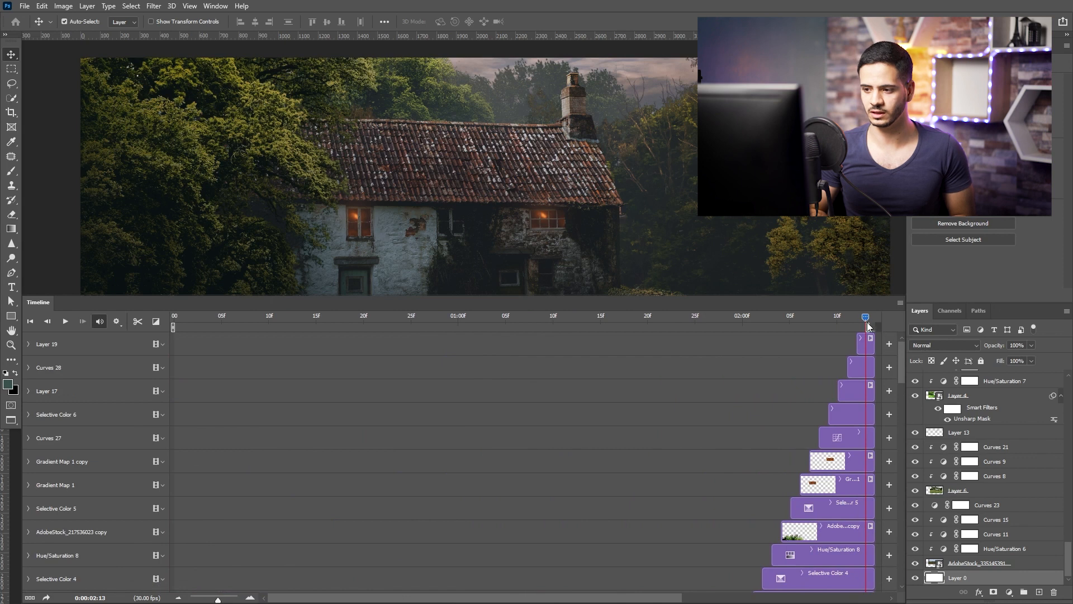
pyautogui.moveTo(553, 321); pyautogui.dragTo(167, 317)
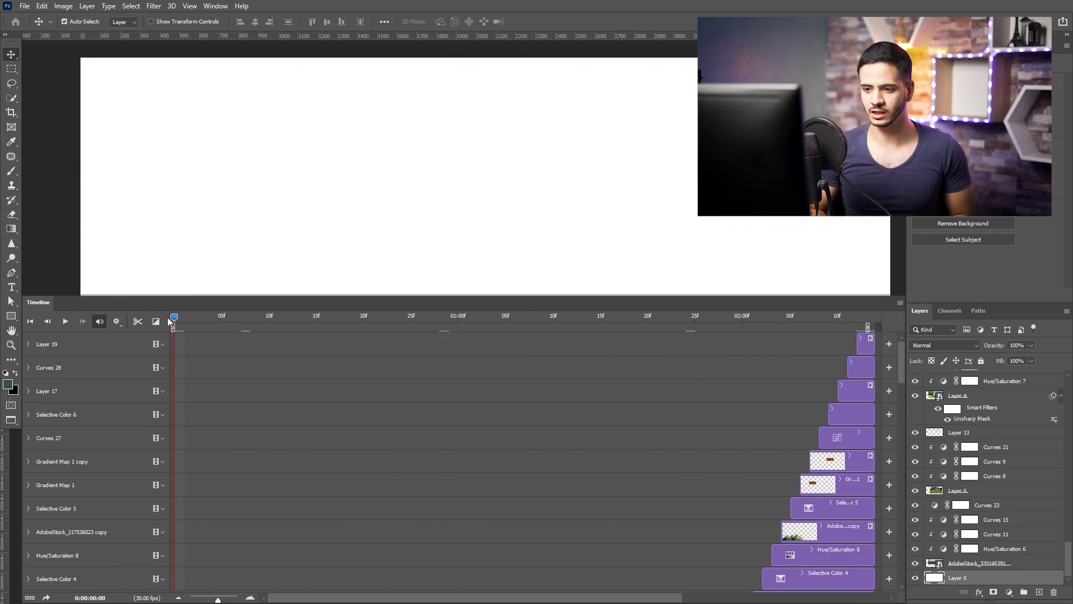
pyautogui.click(67, 321)
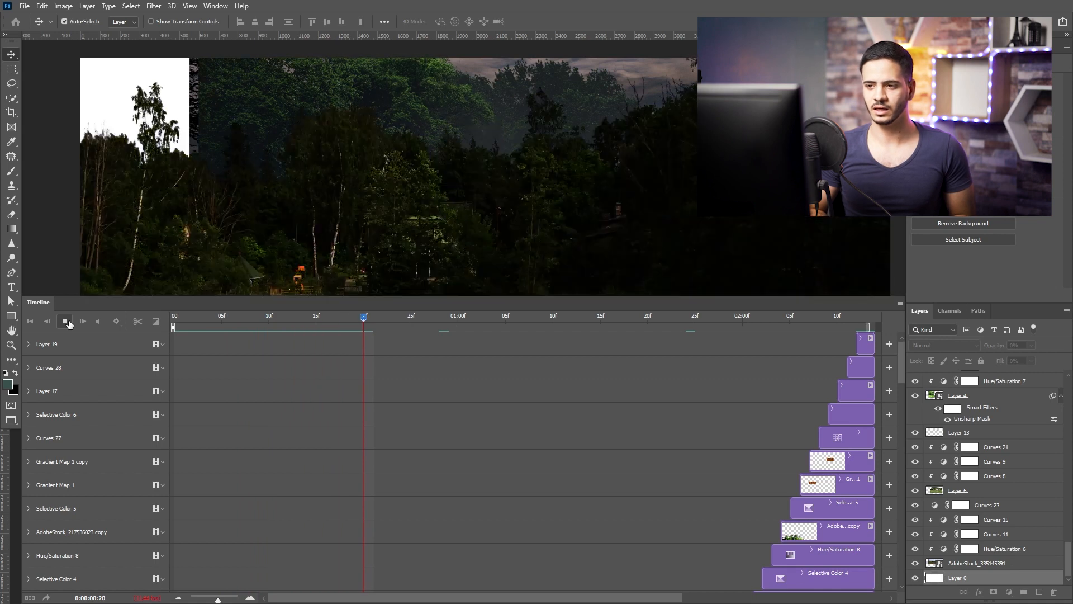
pyautogui.click(66, 322)
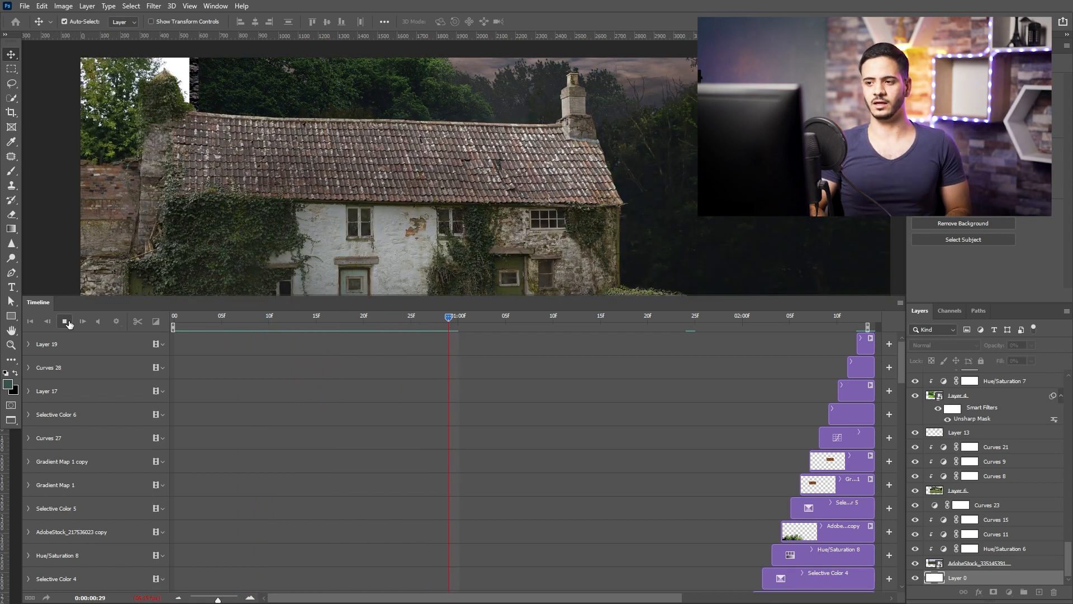
# Shrink the Timeline panel so the whole image fits above it, and stop the playback near the end
pyautogui.moveTo(506, 297); pyautogui.dragTo(481, 456)
pyautogui.scroll(-1, 499, 286)
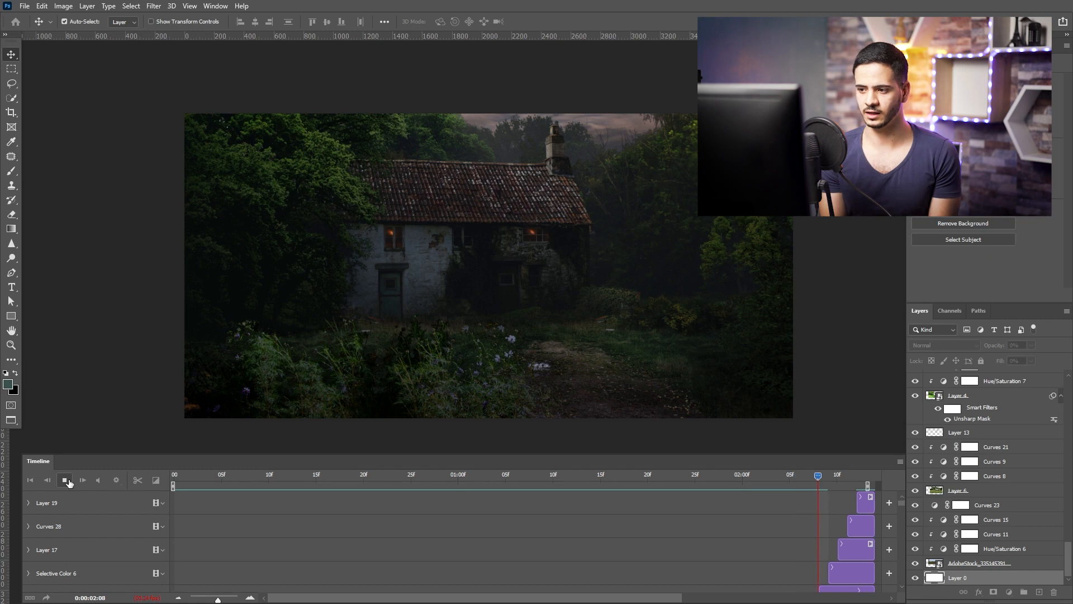
pyautogui.click(66, 480)
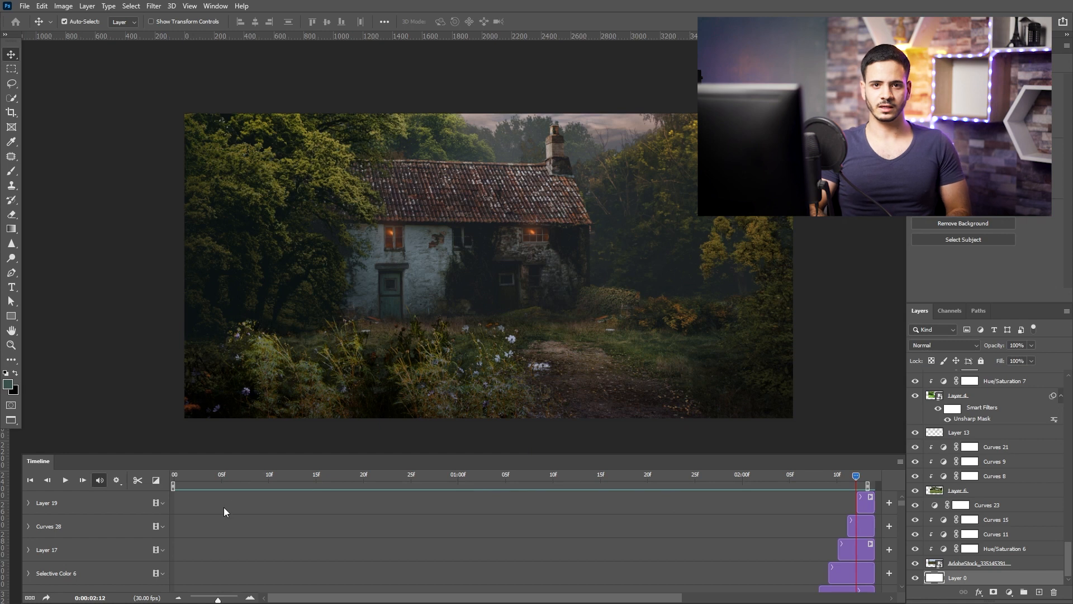
# Check the timeline's playback resolution and loop options
pyautogui.click(116, 481)
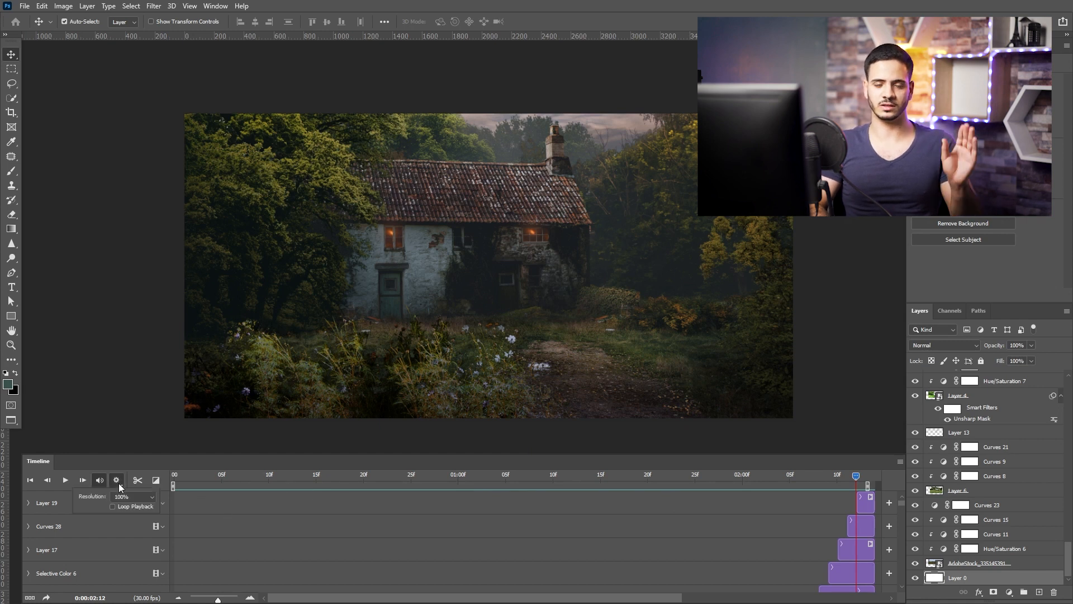
pyautogui.click(118, 482)
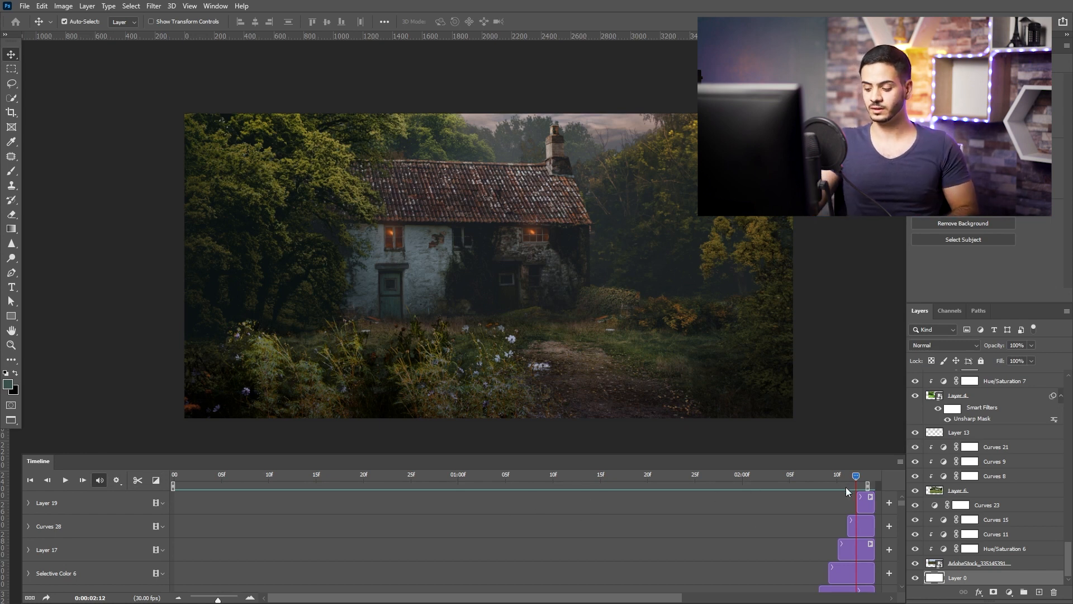
# Convert the video timeline to a frame animation, select all frames and view the frame delay choices
pyautogui.click(31, 598)
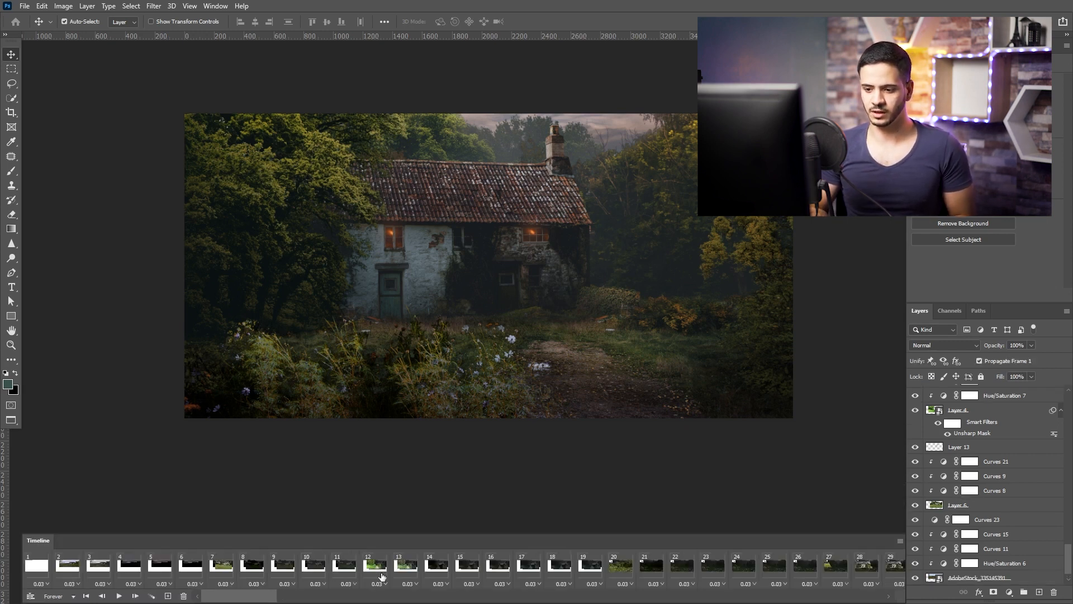
pyautogui.click(901, 542)
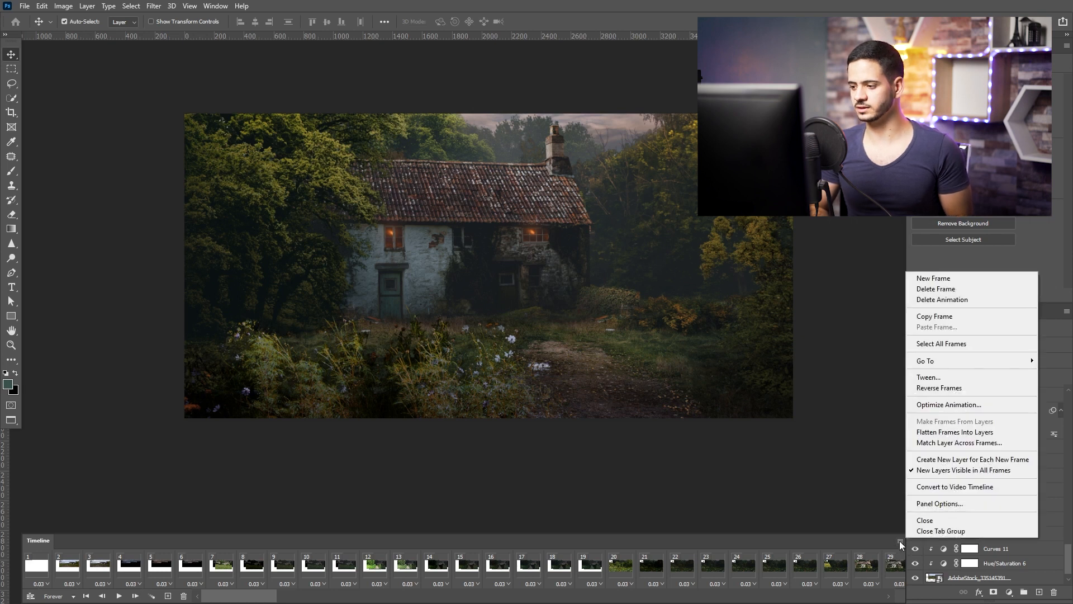
pyautogui.click(964, 344)
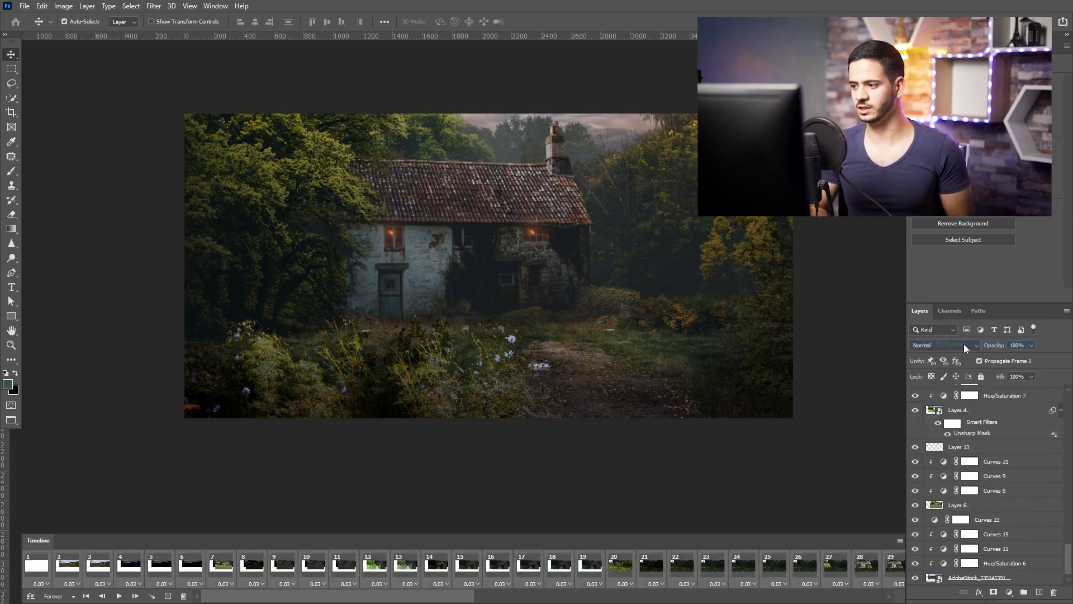
pyautogui.click(720, 583)
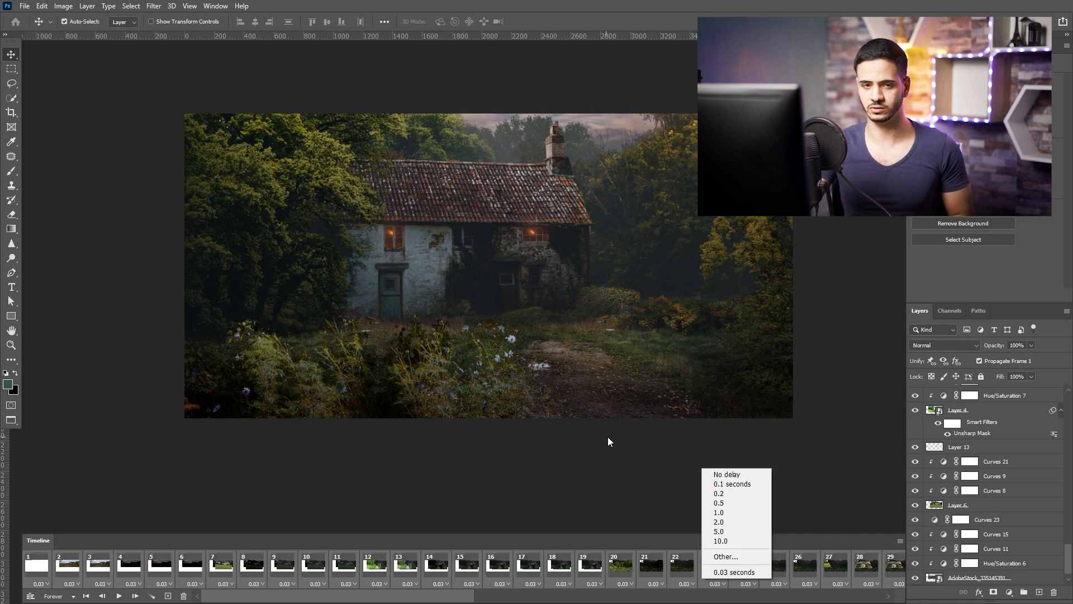
pyautogui.click(614, 469)
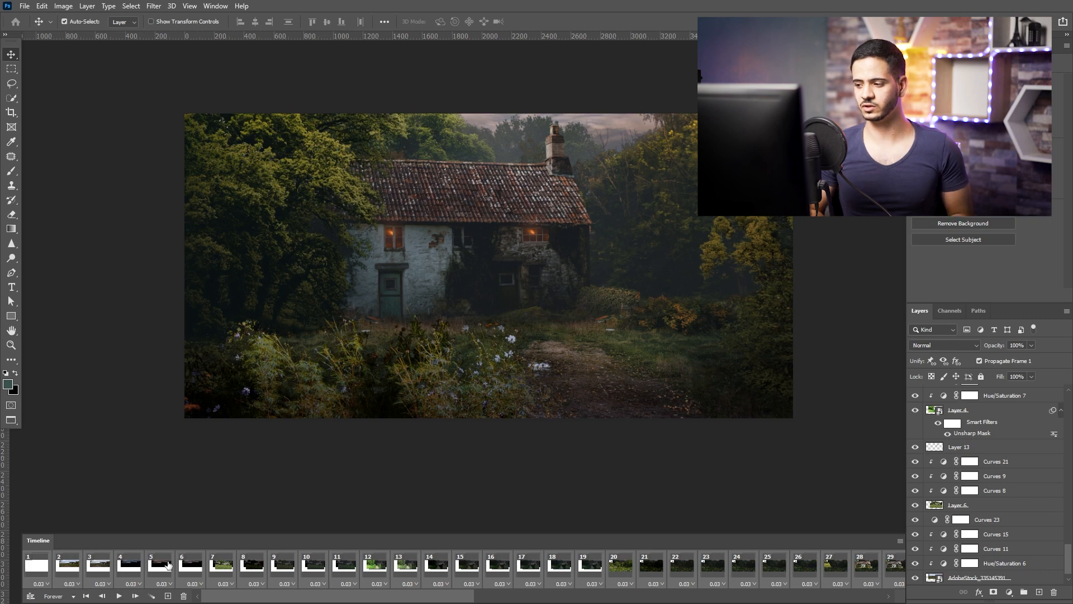
# Convert the frame animation back to a video timeline
pyautogui.click(900, 541)
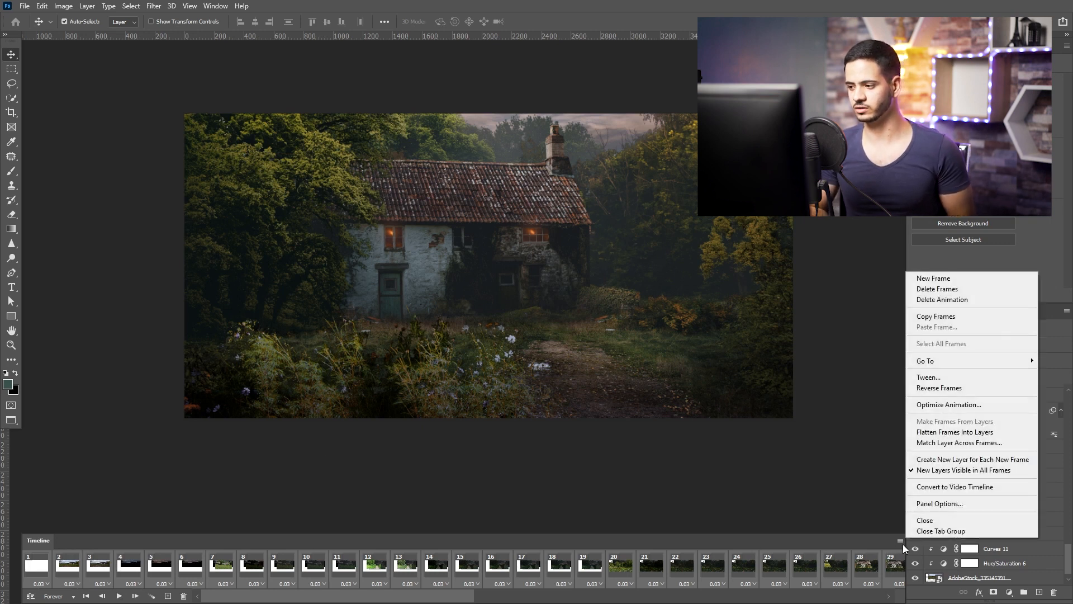
pyautogui.click(948, 487)
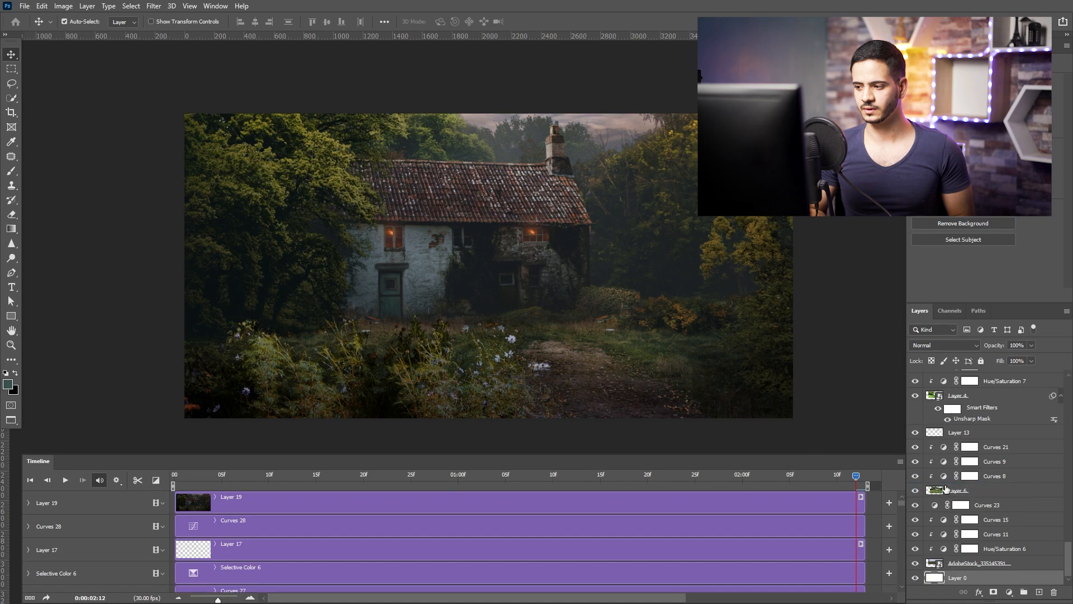
pyautogui.moveTo(853, 475)
pyautogui.mouseDown()
pyautogui.moveTo(572, 476)
pyautogui.moveTo(871, 484)
pyautogui.mouseUp()
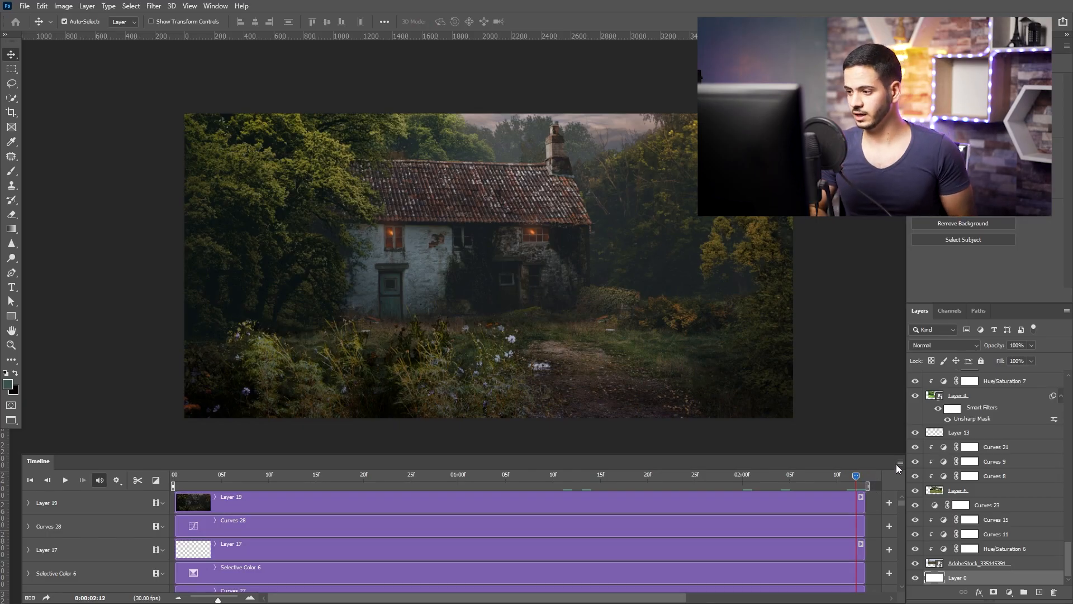
# Review the Render Video settings for the MP4 output, including name, format, size, frame rate and range, and close them without rendering
pyautogui.click(899, 462)
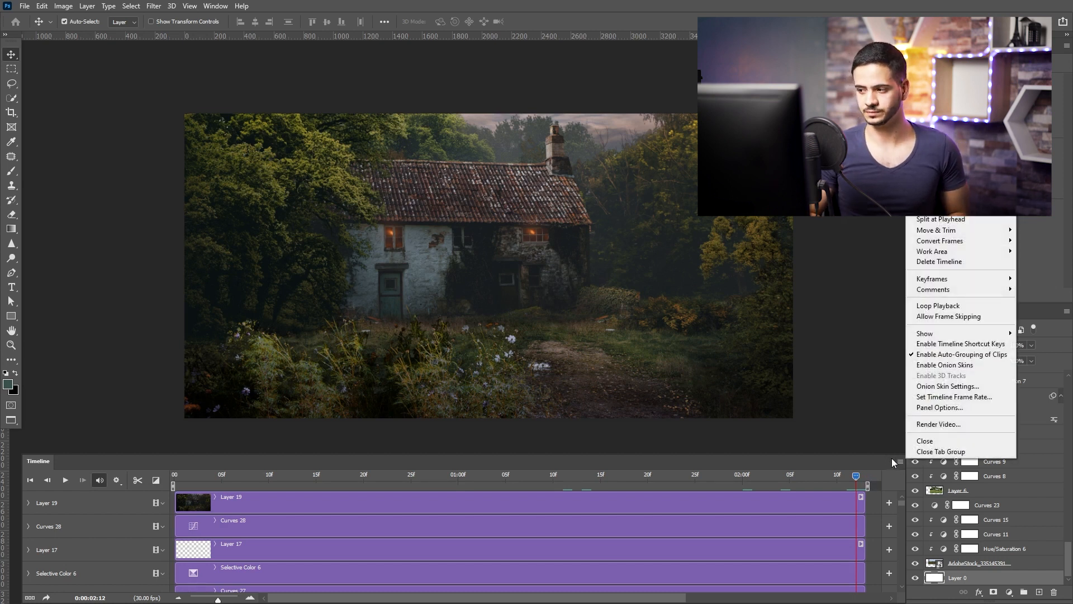
pyautogui.click(927, 426)
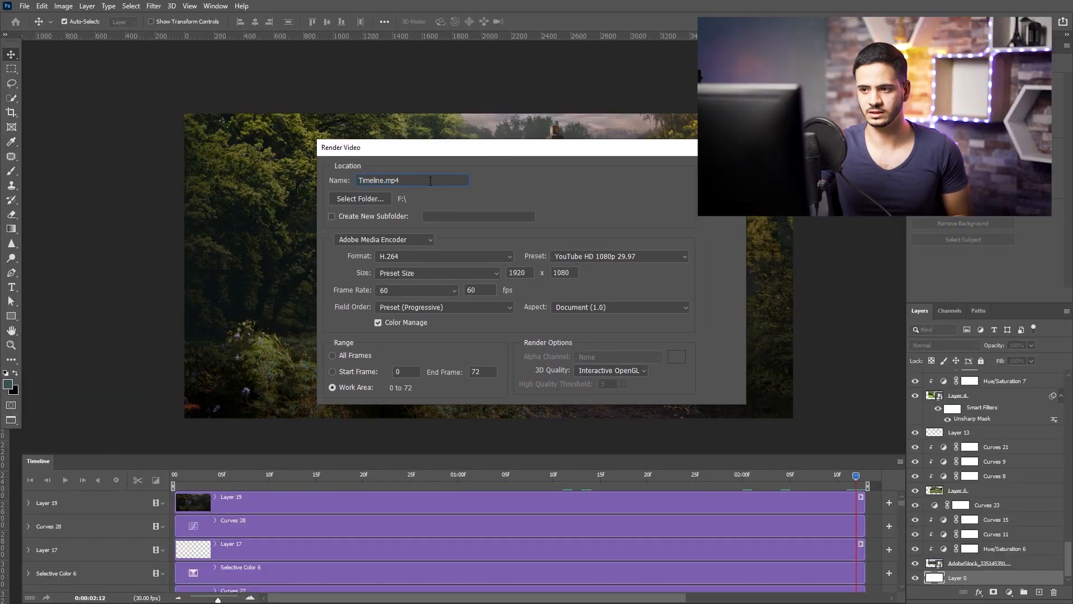
pyautogui.moveTo(430, 180); pyautogui.dragTo(341, 190)
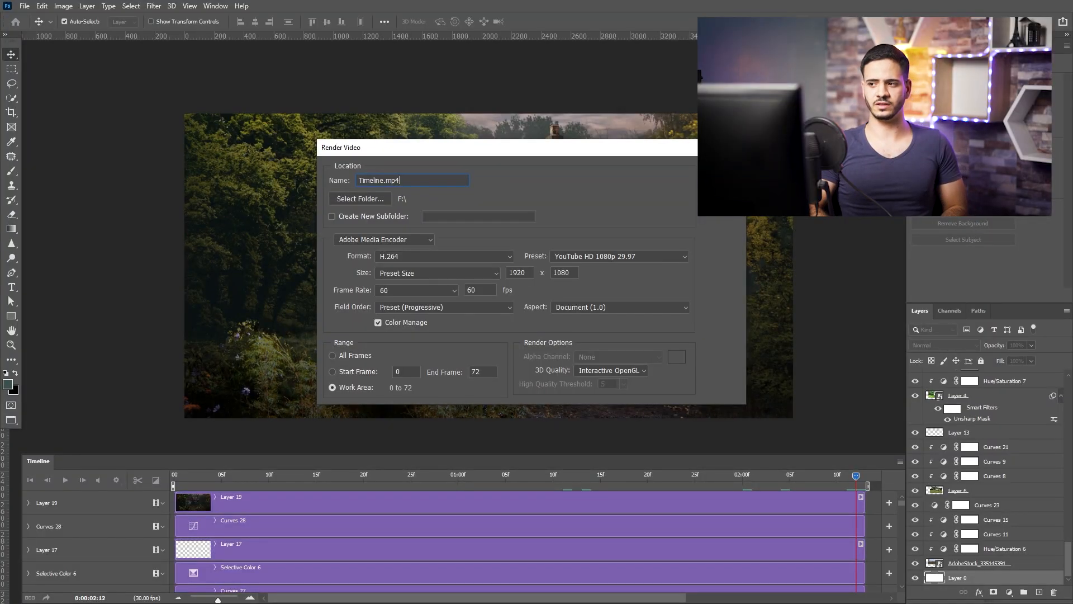
pyautogui.press('Escape')
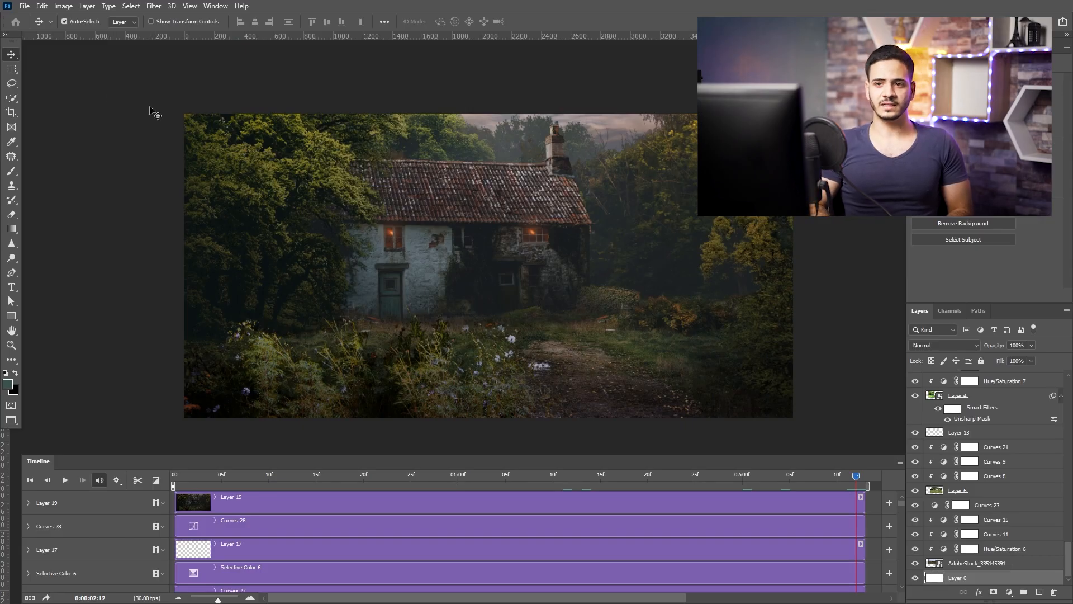
# Start a Save for Web export of the animation and set the image size to 1660 × 830 px
pyautogui.click(26, 7)
pyautogui.moveTo(95, 168)
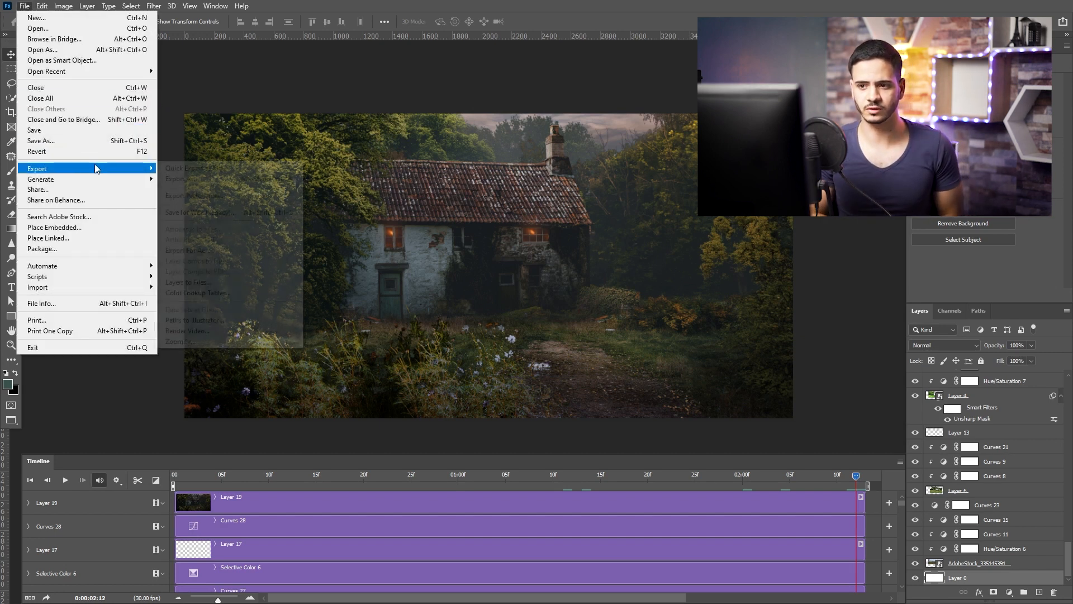
pyautogui.click(226, 216)
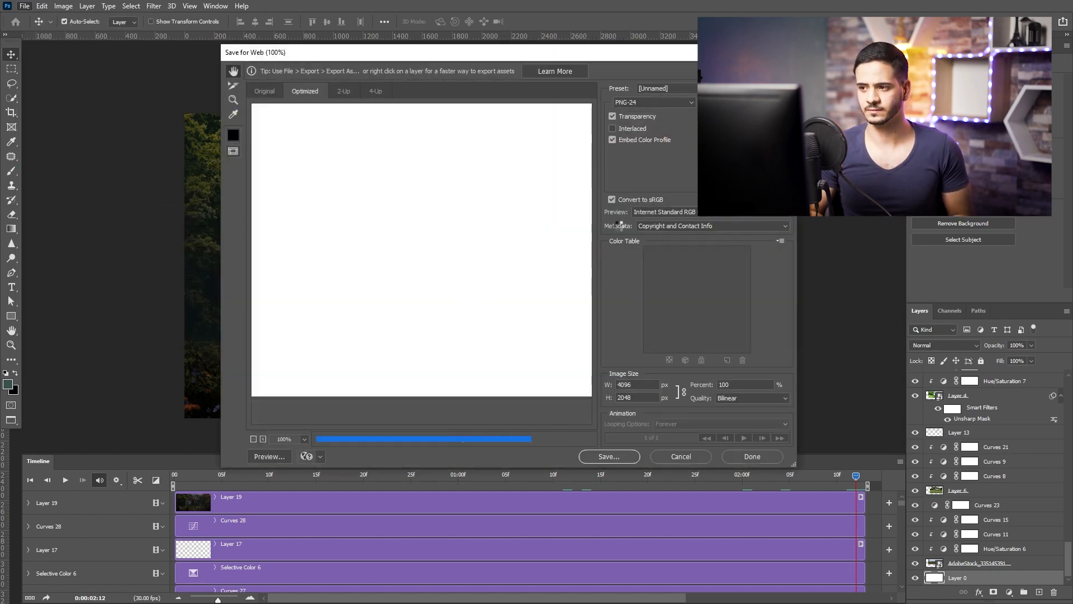
pyautogui.click(639, 384)
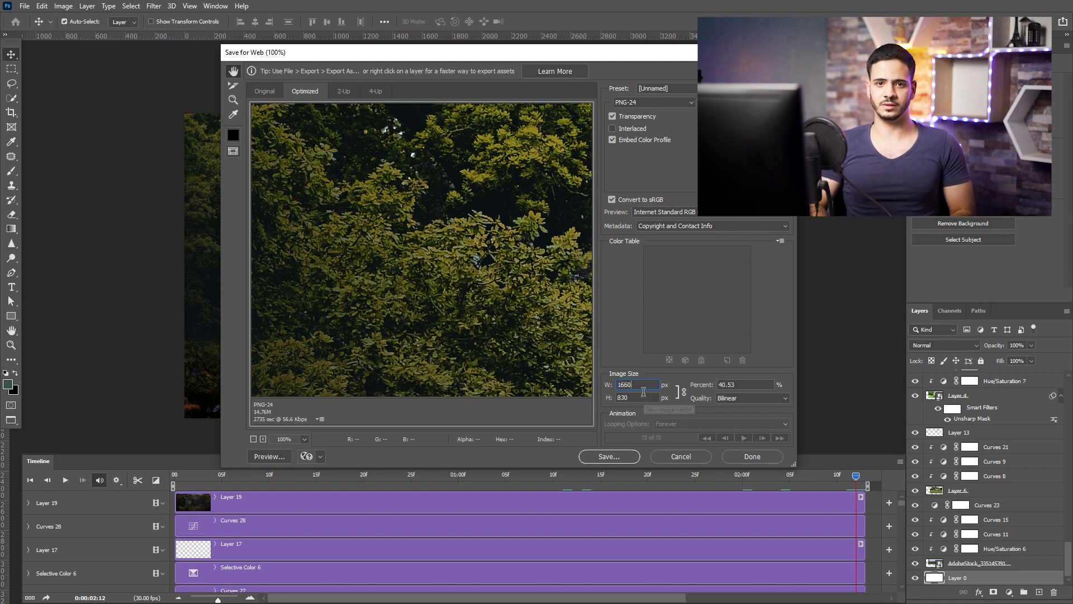
pyautogui.press('Return')
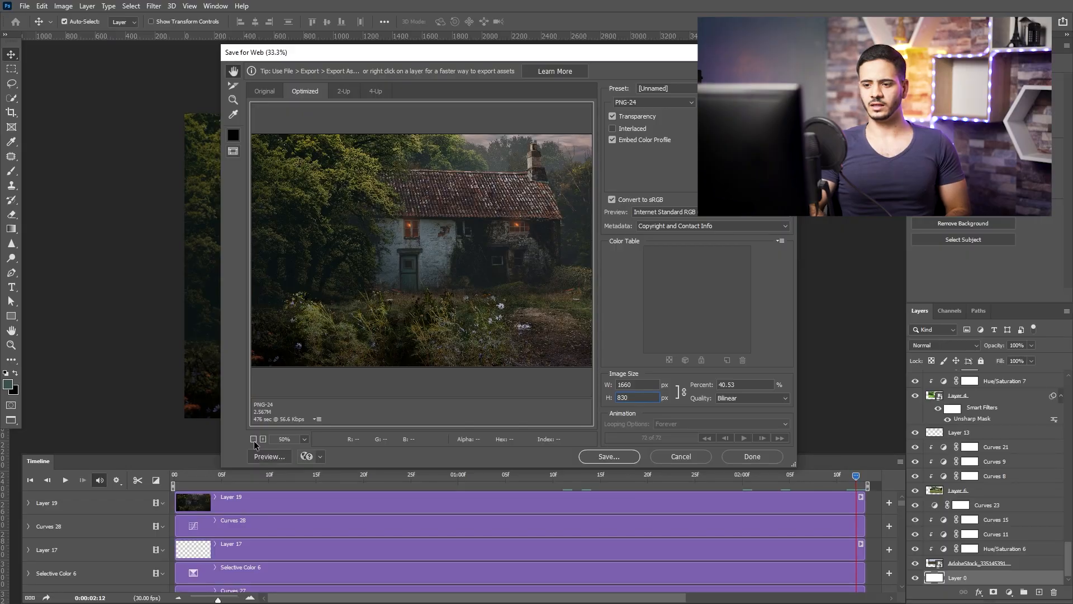
pyautogui.click(254, 440)
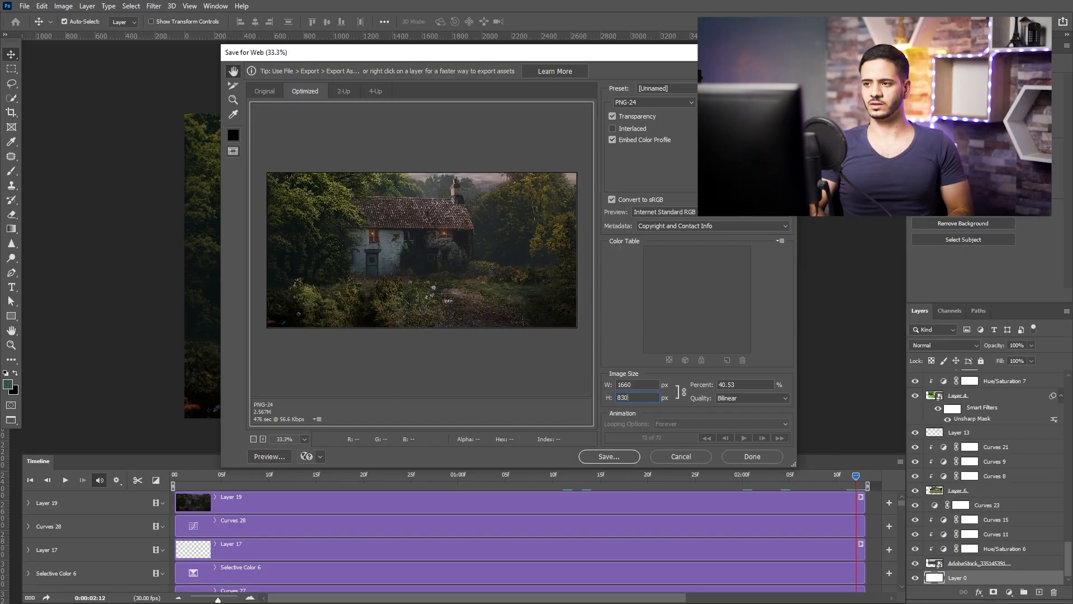
# Apply the GIF 128 Dithered preset, raising the colors to 256 and the dither to 100%
pyautogui.click(733, 88)
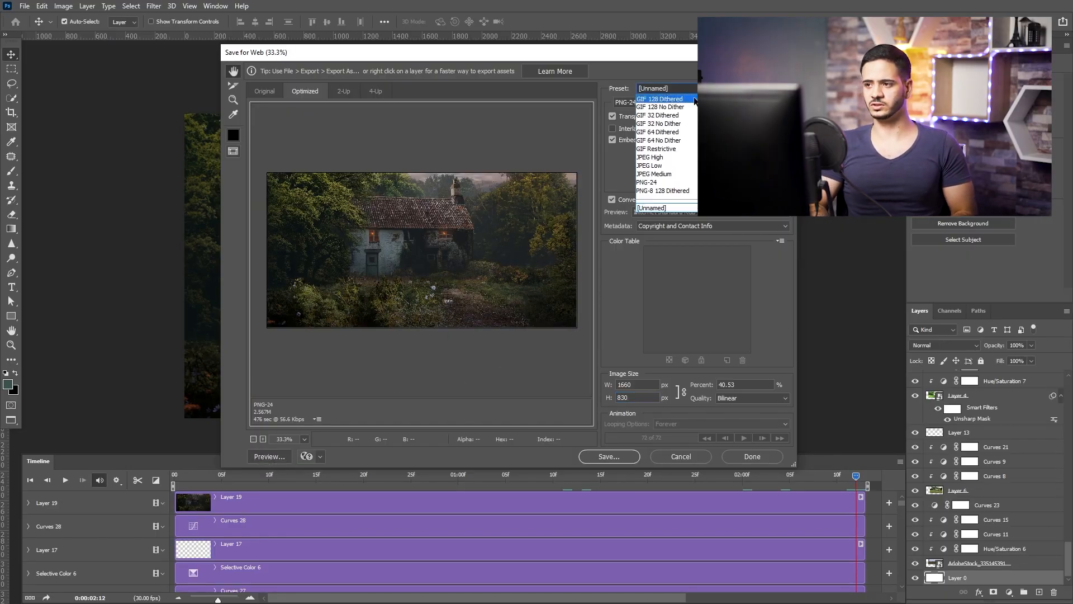
pyautogui.click(693, 99)
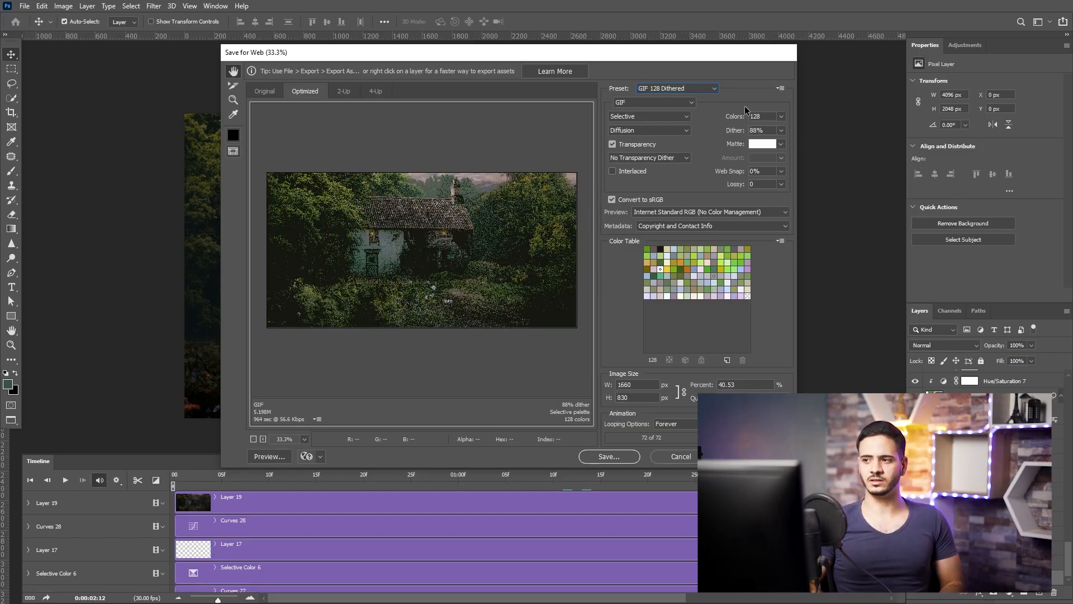
pyautogui.click(782, 117)
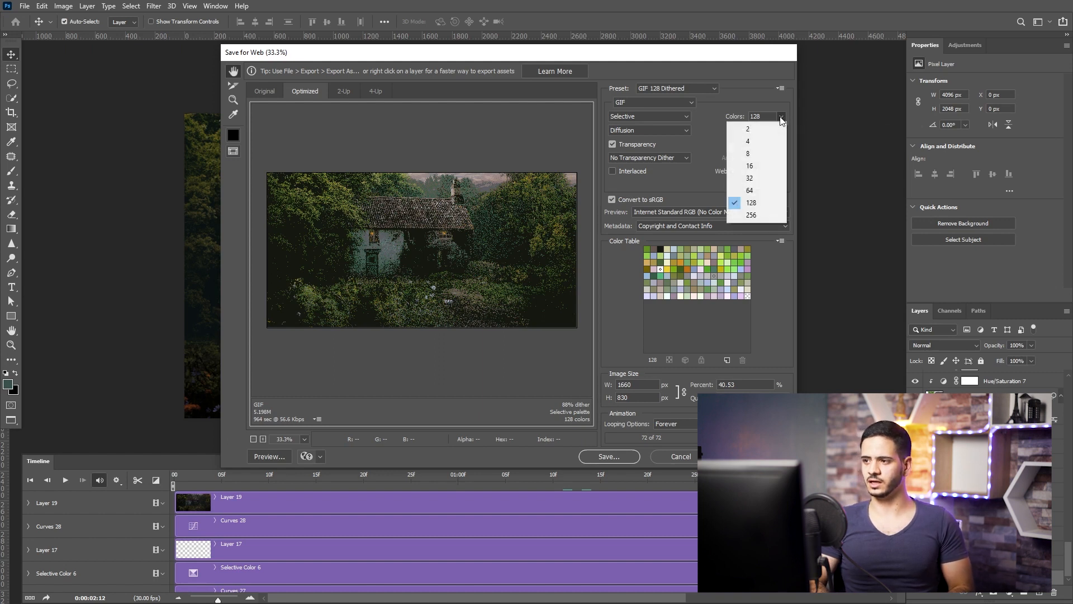
pyautogui.click(755, 216)
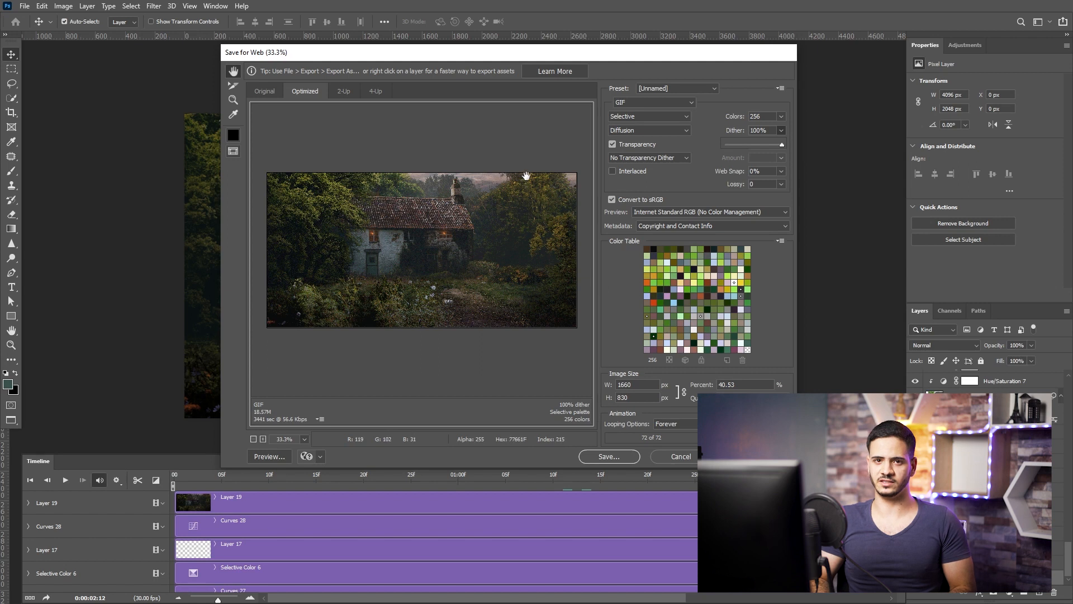
# Inspect the optimized GIF preview's image quality at 100% magnification
pyautogui.click(262, 439)
pyautogui.click(263, 439)
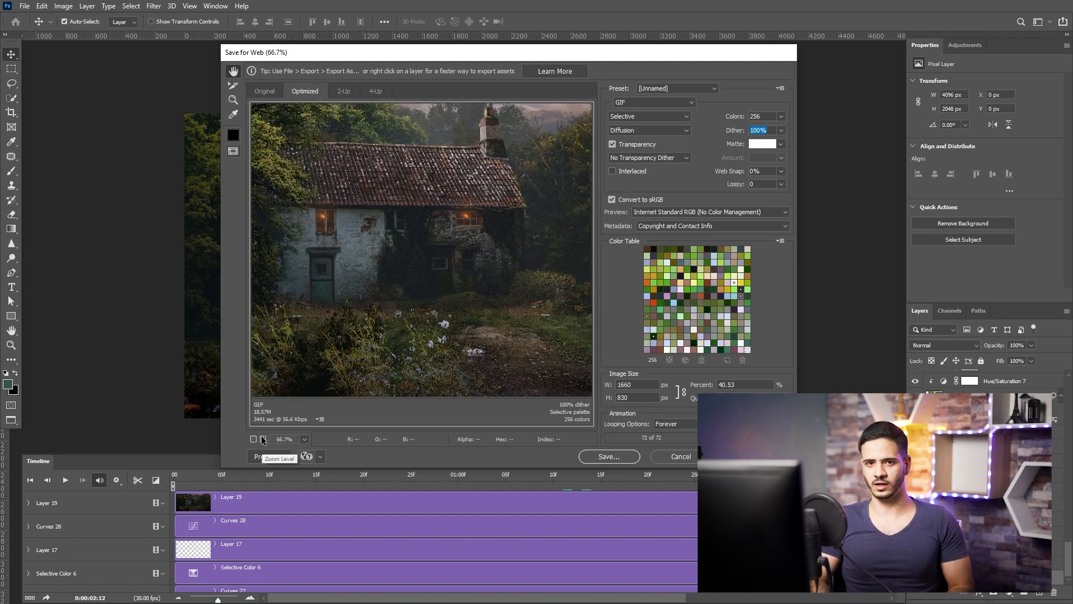
pyautogui.click(262, 440)
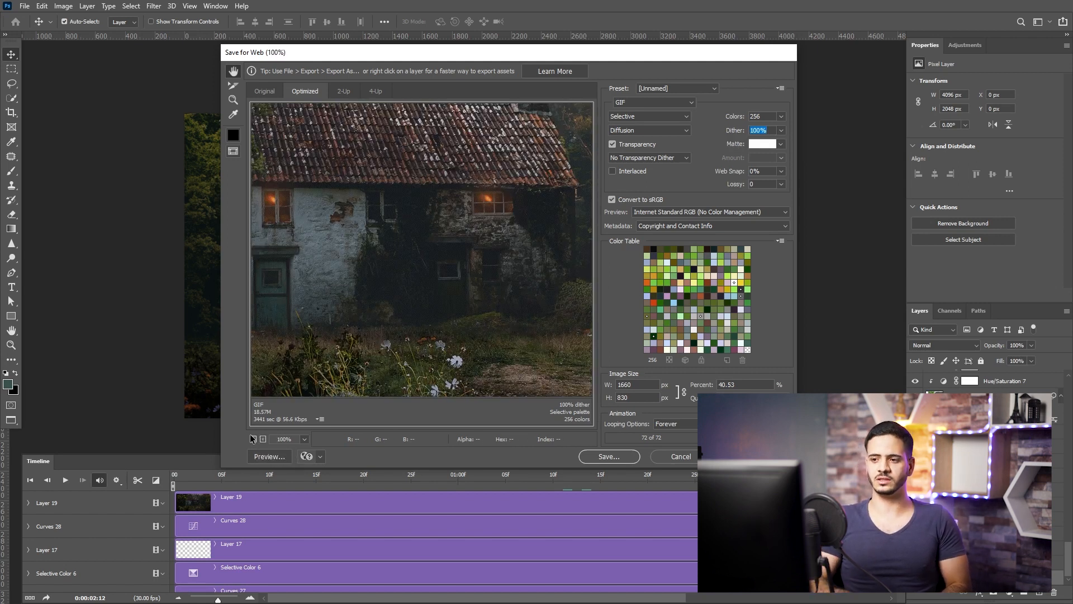
pyautogui.click(253, 439)
pyautogui.click(252, 438)
pyautogui.click(252, 439)
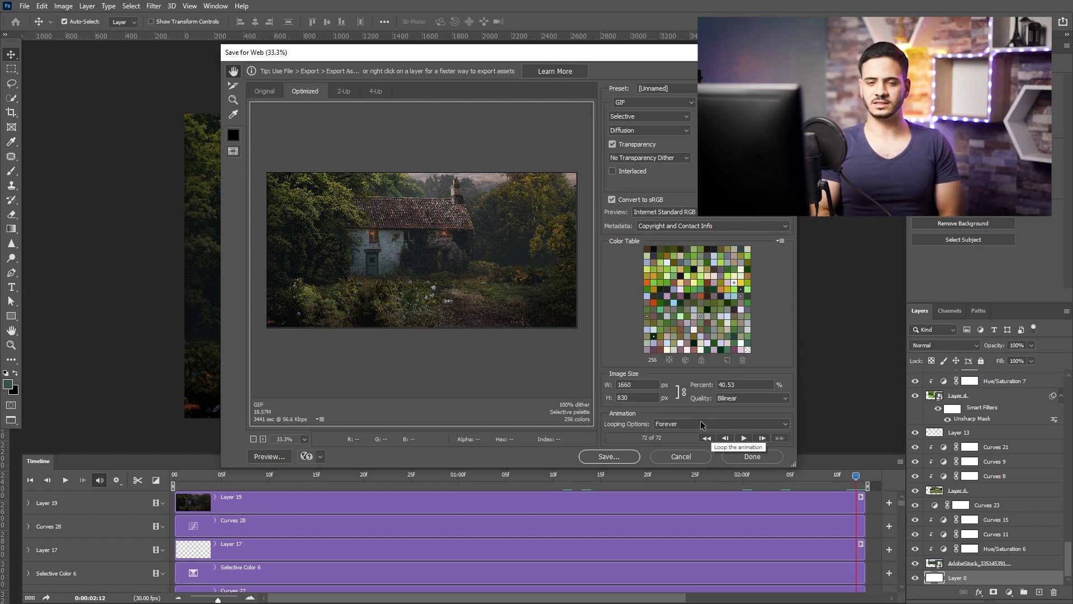
# Play the GIF animation preview with looping set to Forever and to Once
pyautogui.click(702, 425)
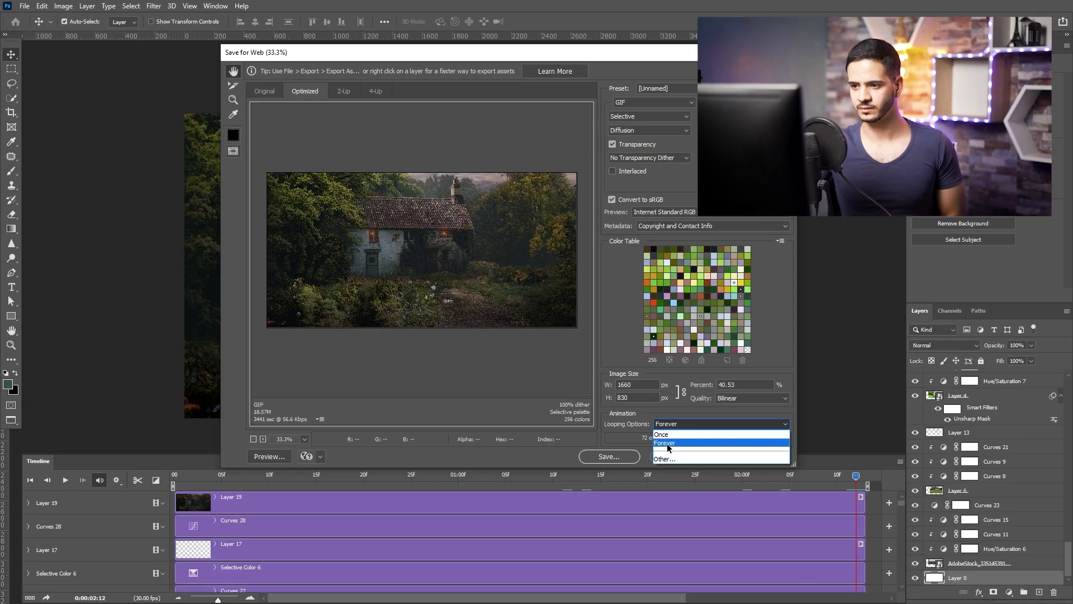
pyautogui.click(678, 445)
pyautogui.click(741, 439)
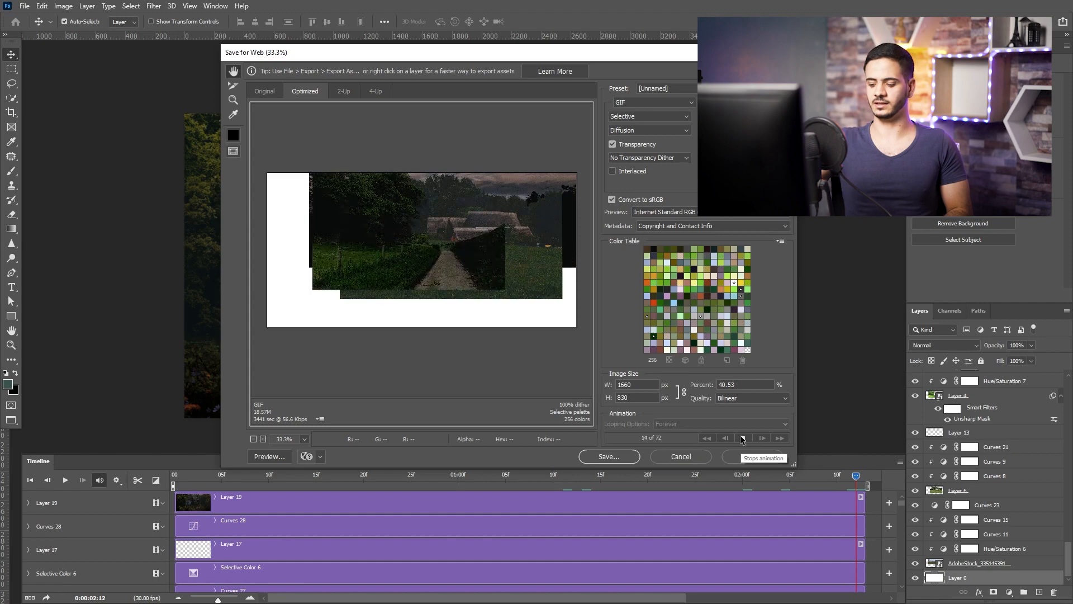
pyautogui.click(740, 423)
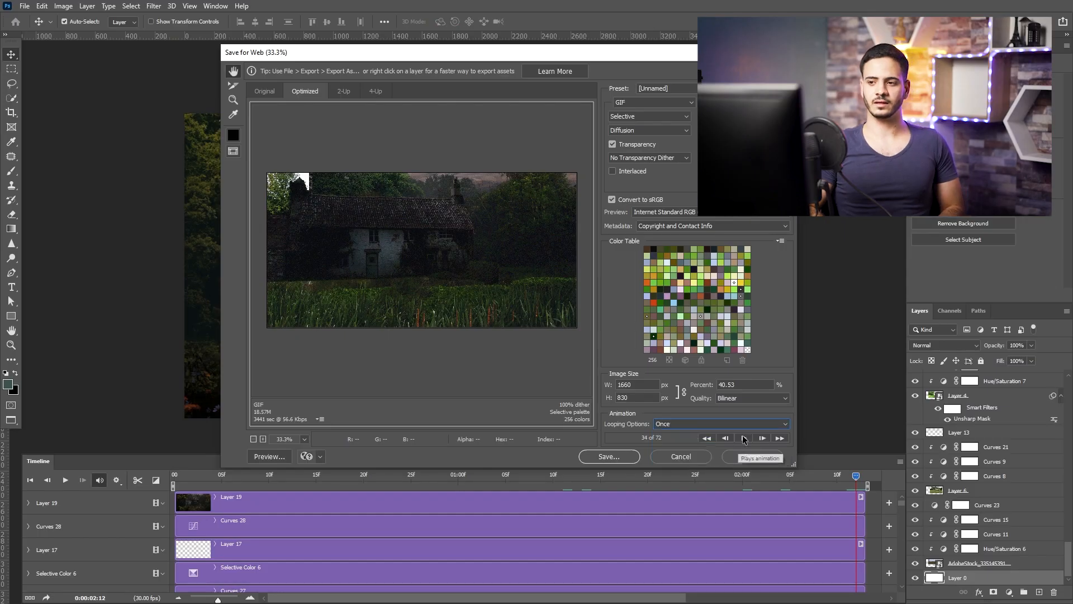
pyautogui.click(744, 439)
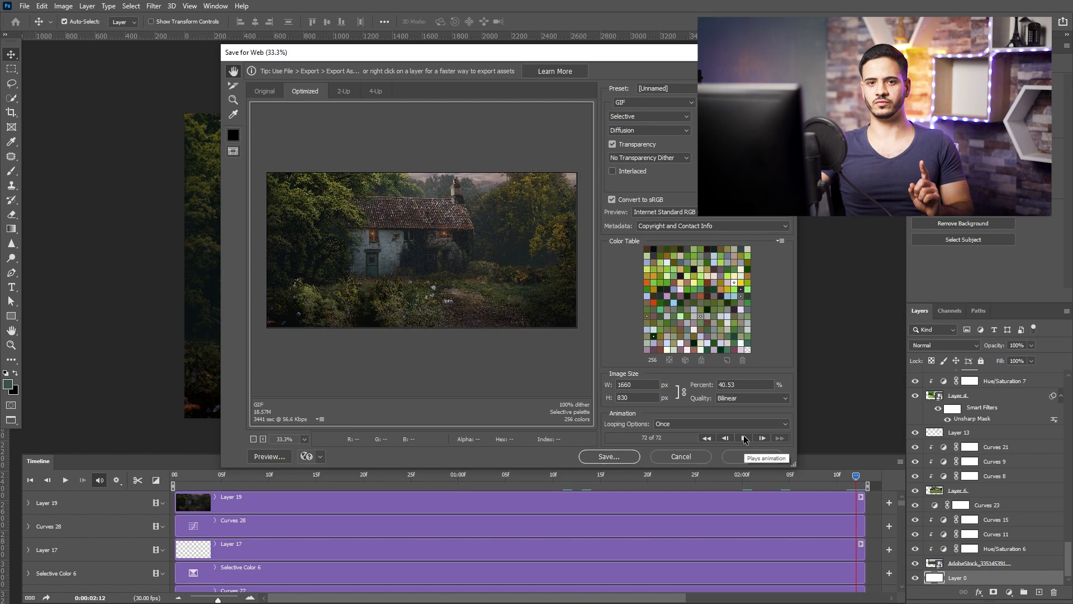
# Review the GIF looping options and close the Save for Web settings without saving
pyautogui.click(722, 424)
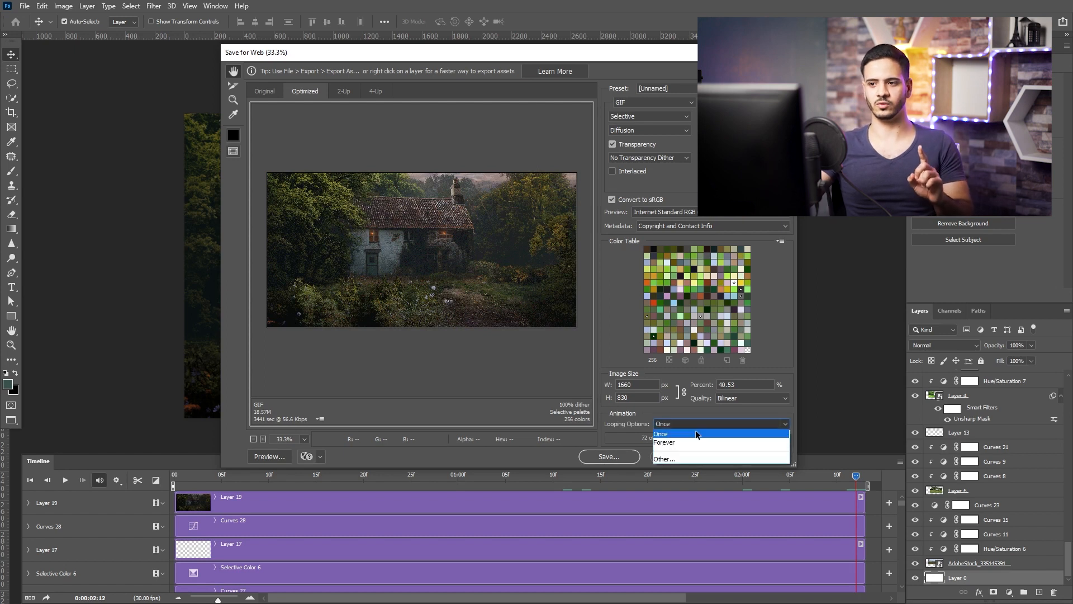
pyautogui.click(665, 443)
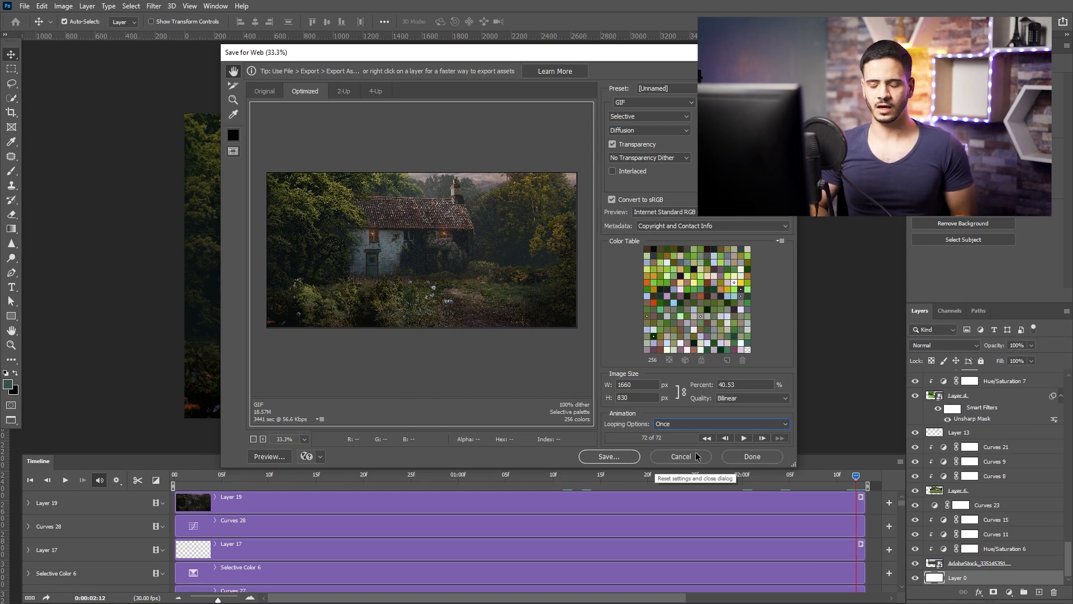
pyautogui.click(697, 456)
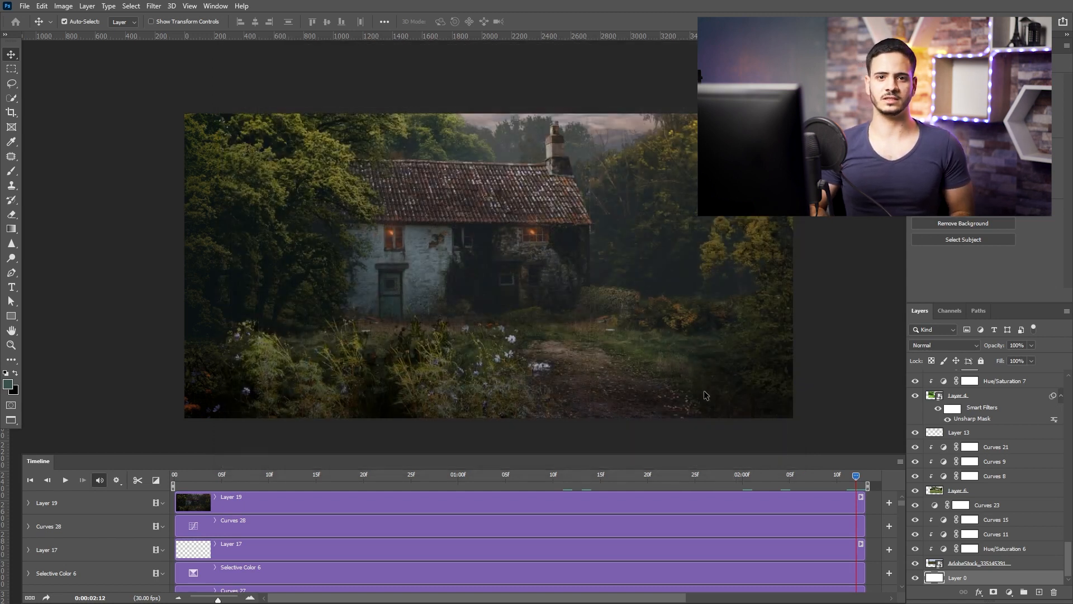